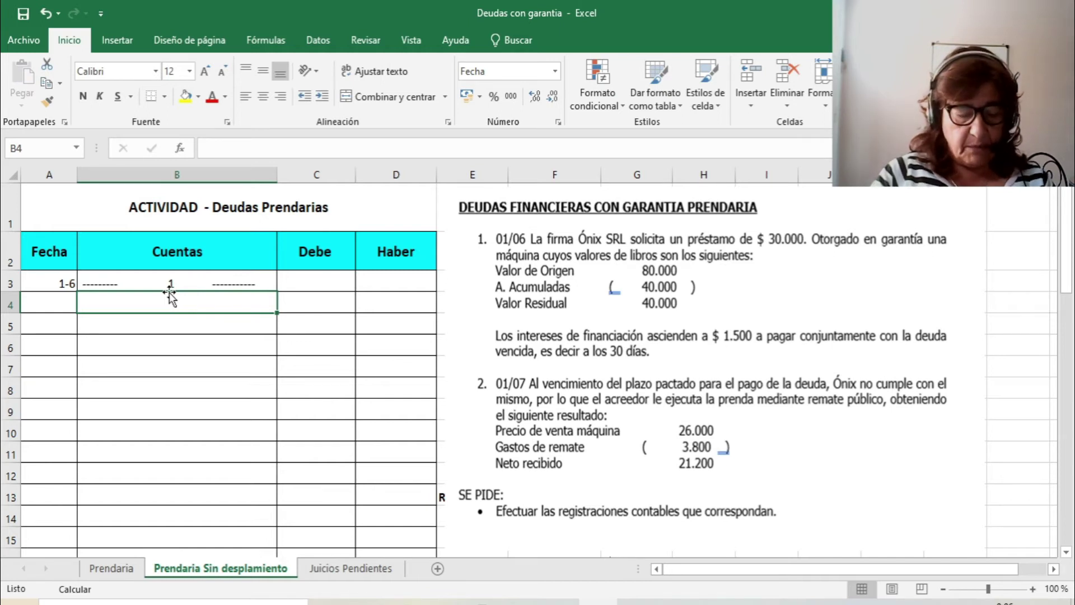
Enter the account Caja in row 4 with a Debe amount of 30.000
text(Caja)
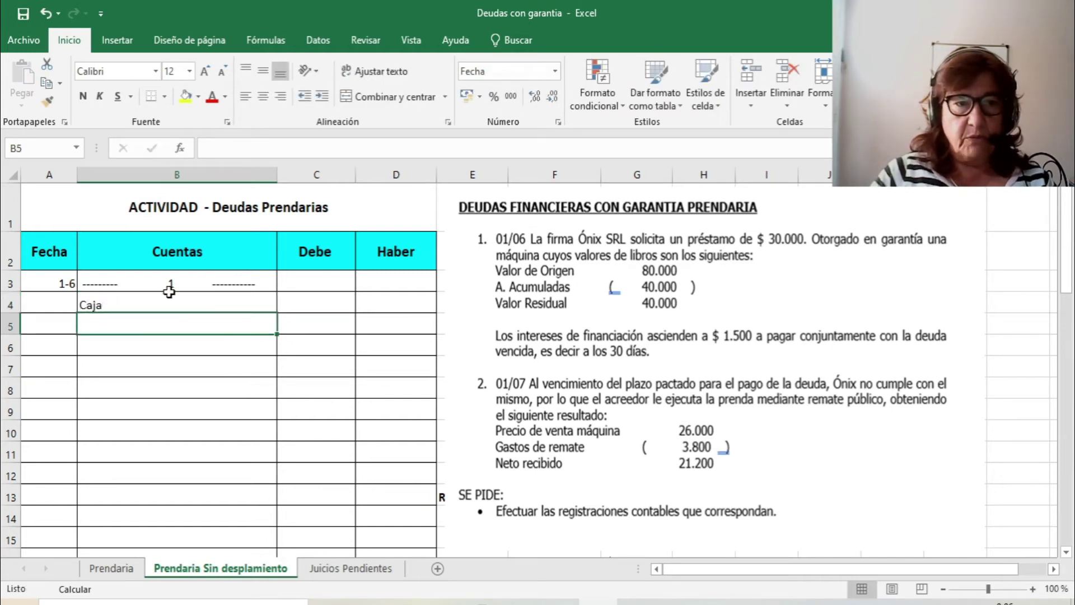
key(Tab)
text(3)
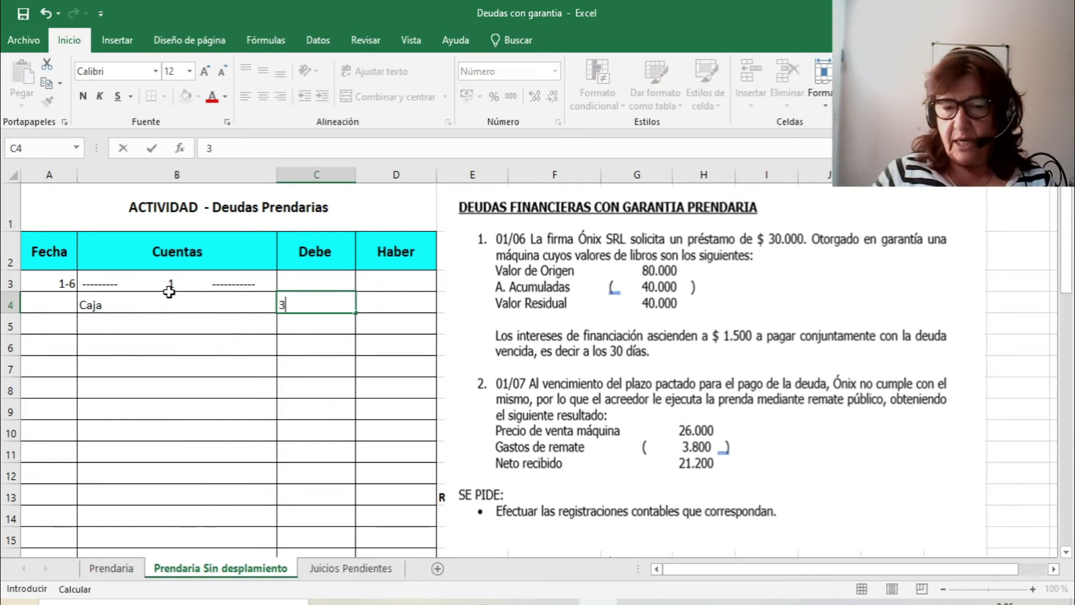
text(0.000)
key(Return)
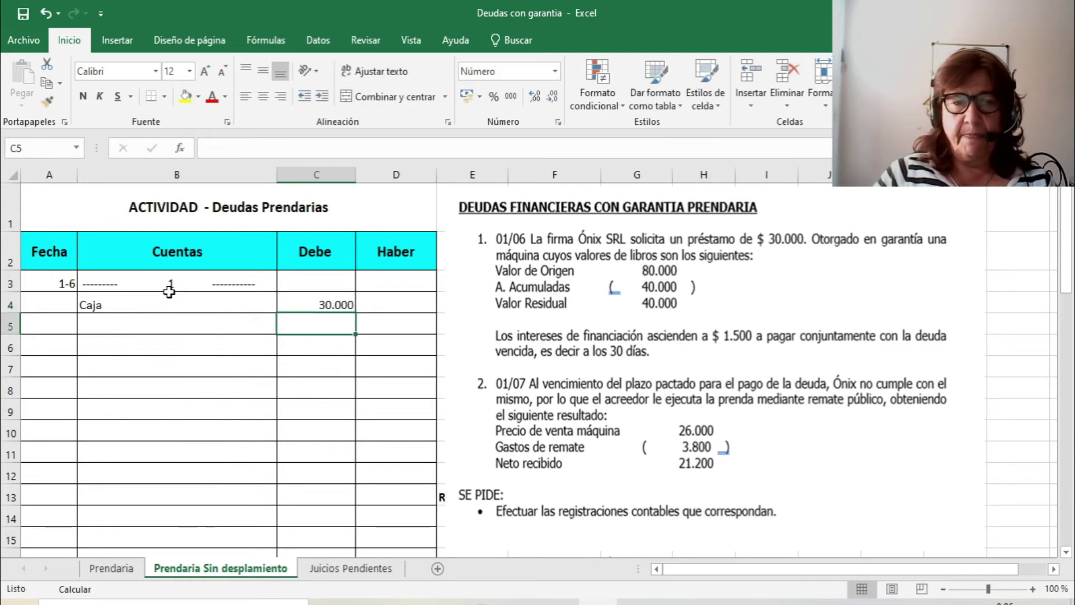
Enter the account Intereses a Devengar in row 5 with a Debe amount of 1.500
key(Left)
text(Intere)
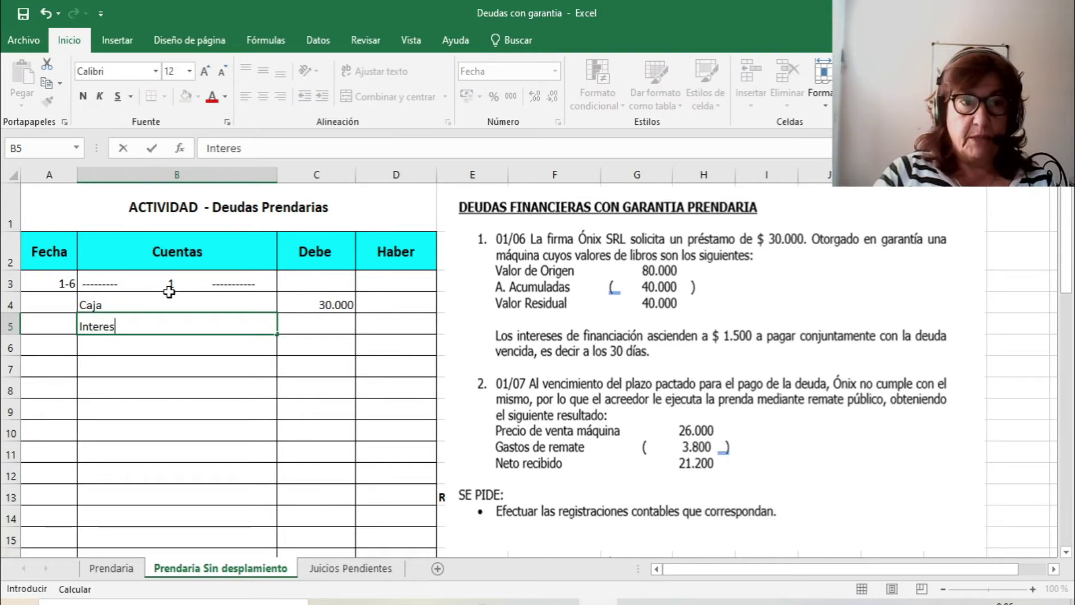
text(ses a )
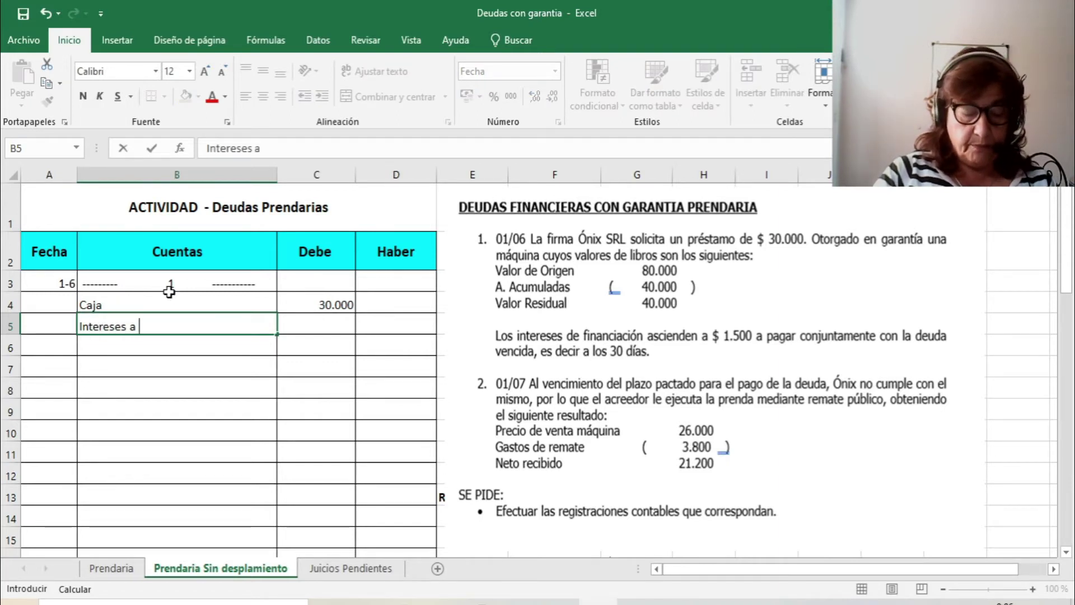
text(Devengar)
key(Return)
key(Up)
key(Right)
text(1.500)
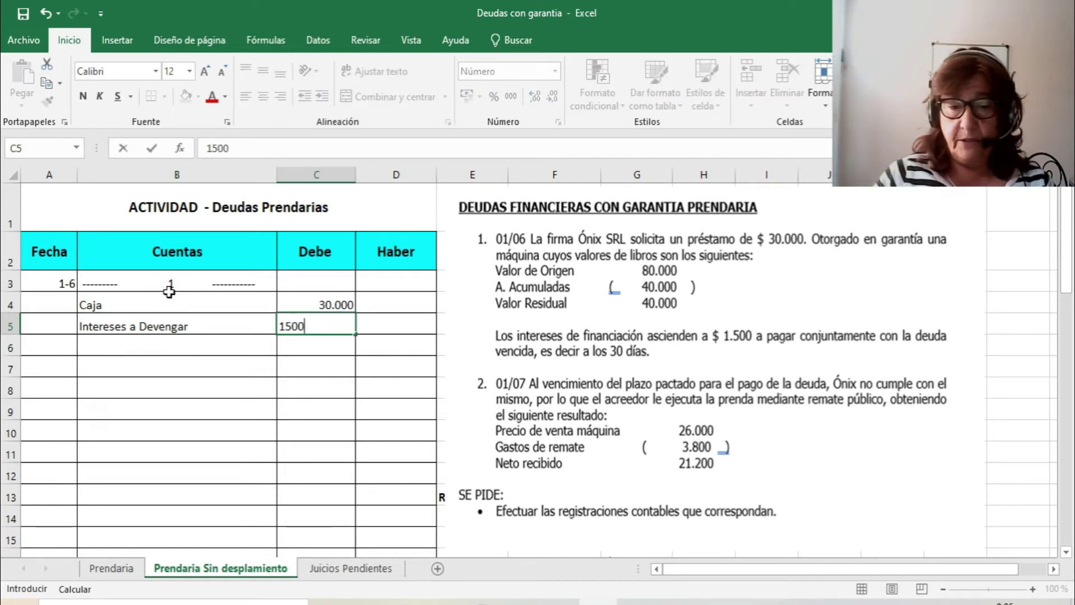
key(Return)
Enter the indented account "a Acreedores Prendarios" in row 6 with 31.500 in Haber, and add an unnumbered dashed separator in B7
key(Left)
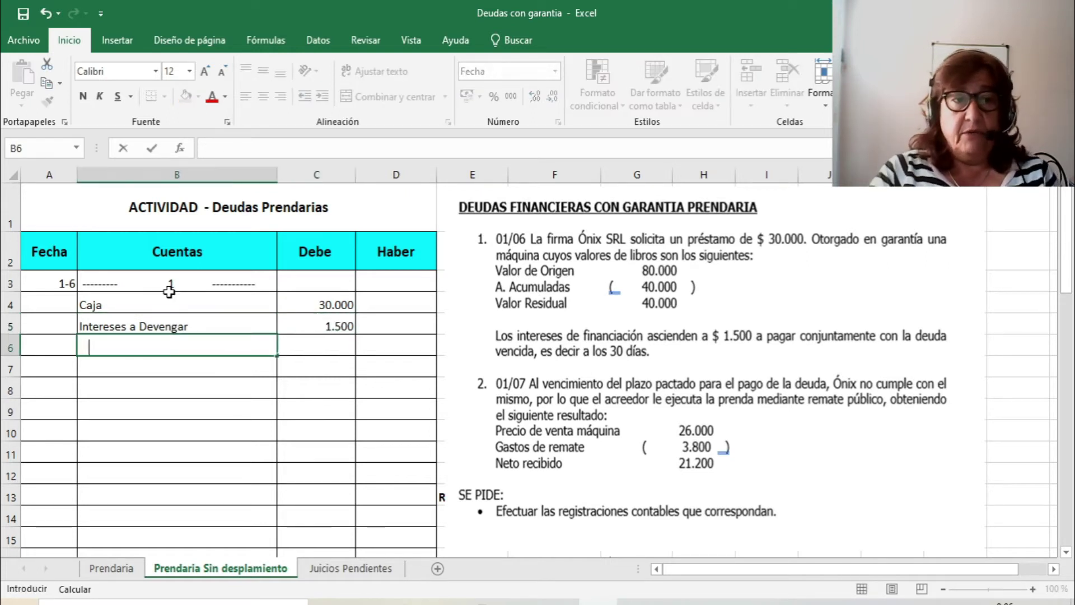
text(a Ac)
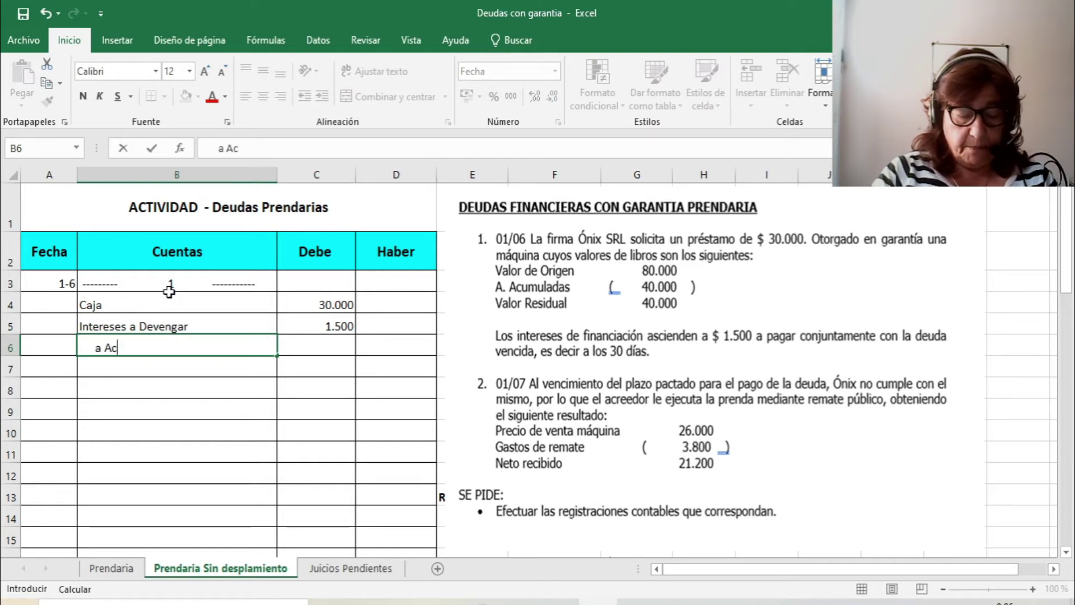
text(------------------ )
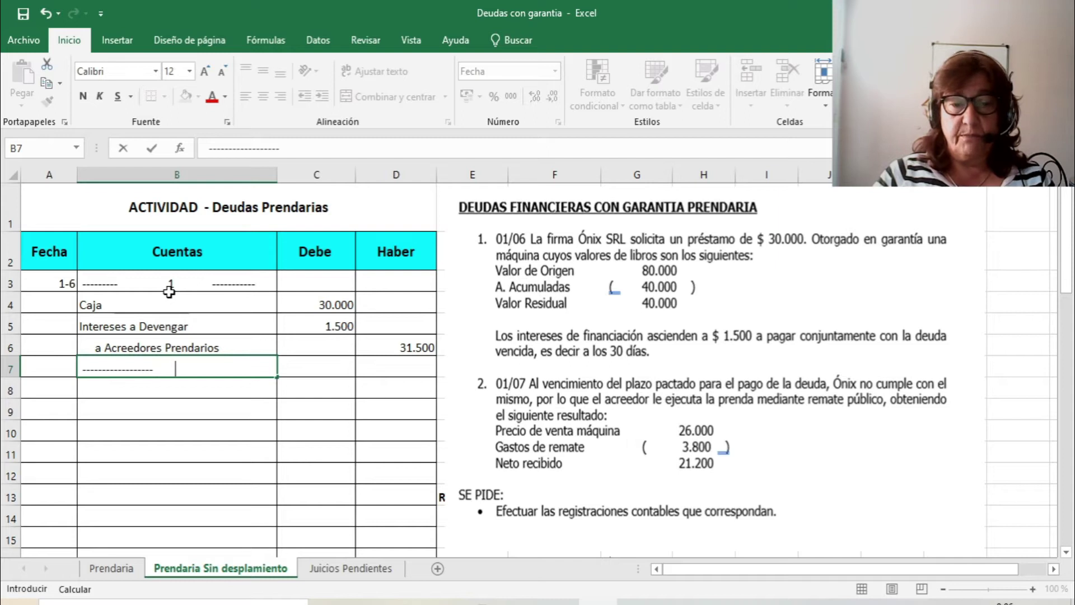
text(           ----------------)
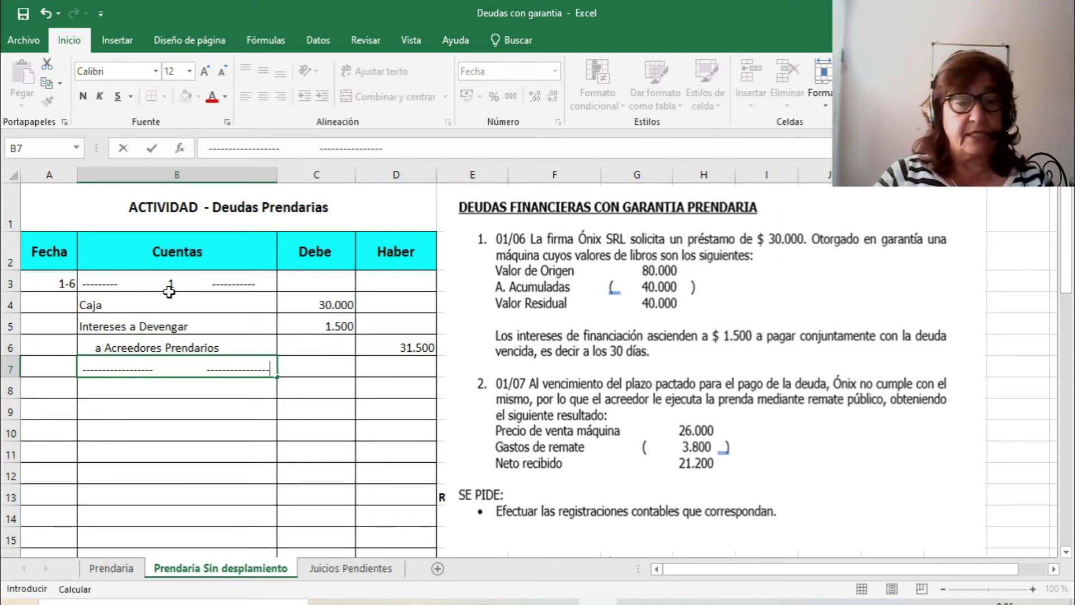
key(Return)
Enter the date 01/06 in the Fecha cell of the separator in row 7
key(Up)
key(Left)
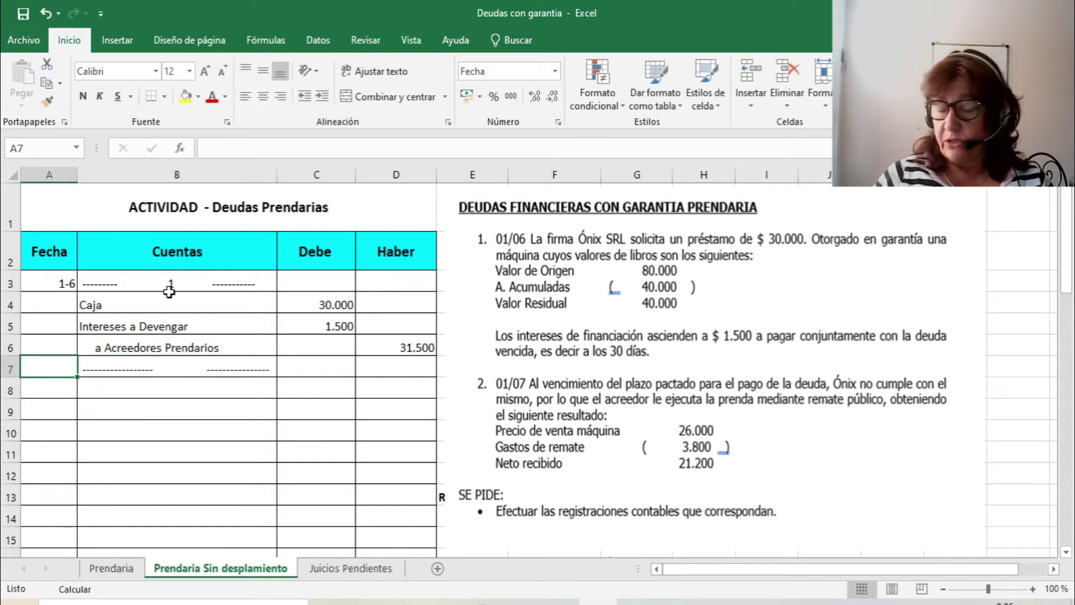
text(01/06)
key(Return)
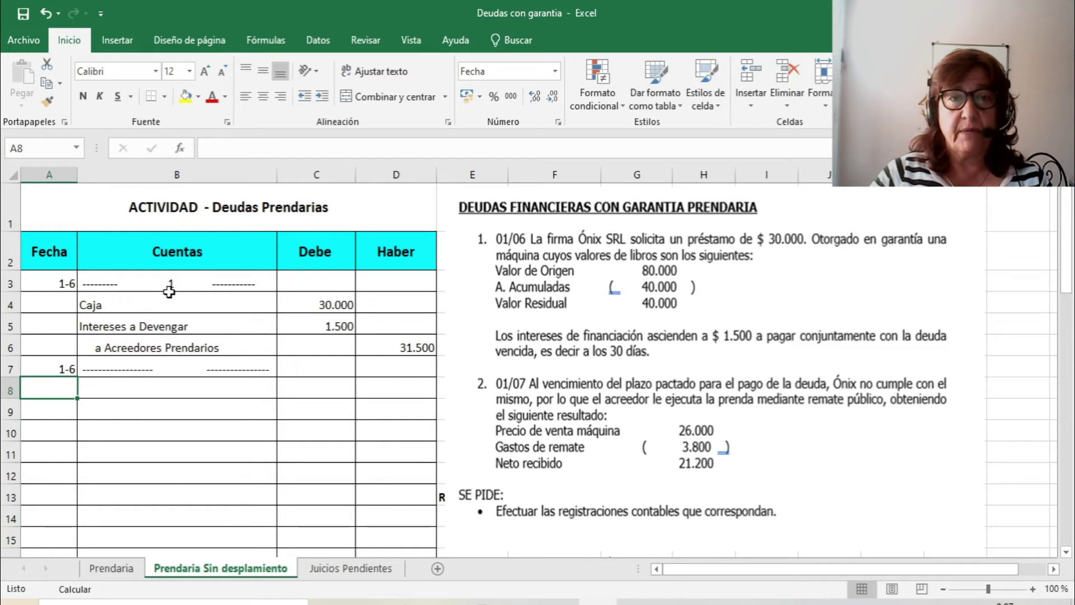
Enter the account Maquinarias Prendadas in row 8 with a Debe amount of 80.000
key(Tab)
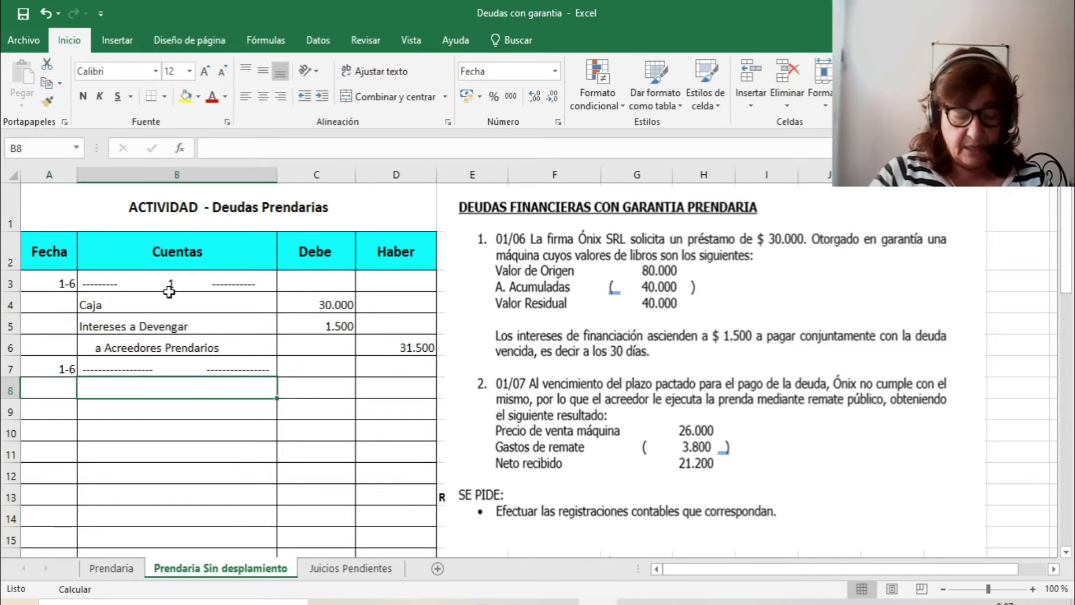
text(Maqu)
text(i)
key(BackSpace)
text(quinarias Prendadas)
key(Return)
key(Up)
key(Tab)
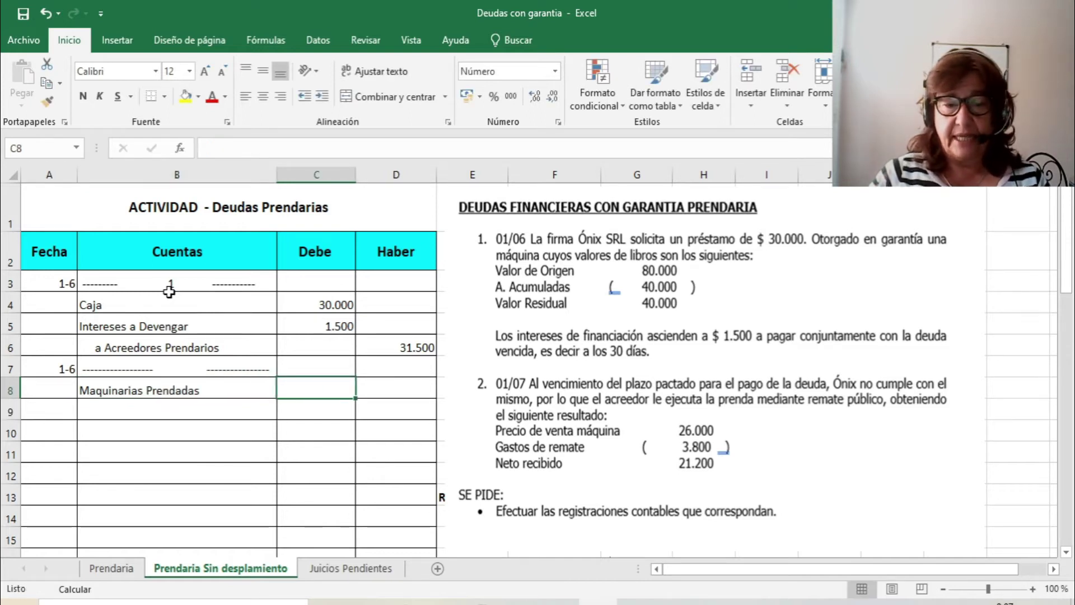
text(80000)
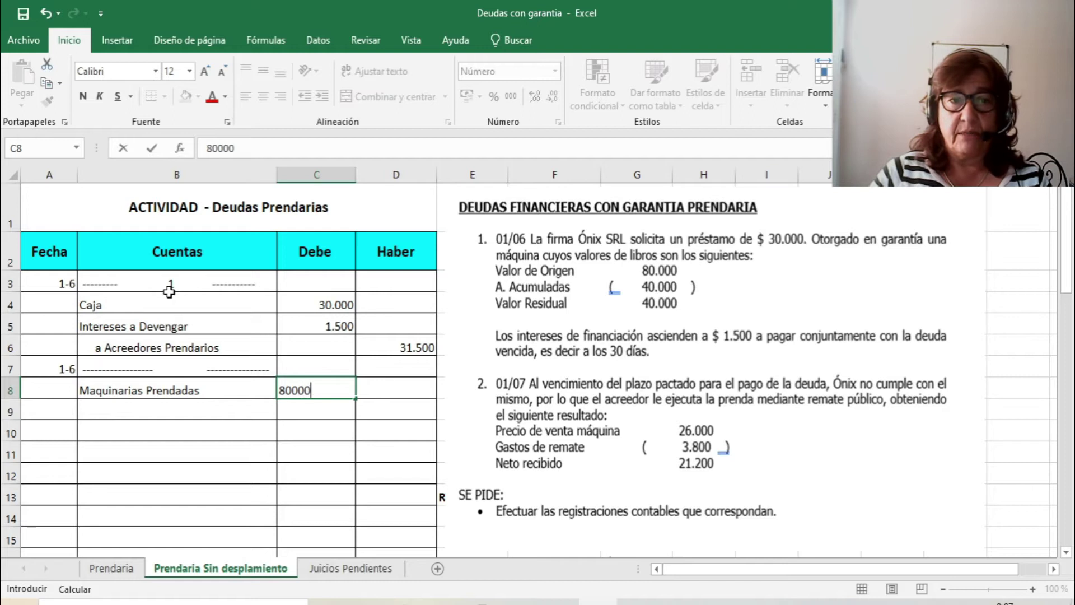
key(Return)
Enter the indented account "a Maquinarias" in row 9 with a Haber amount of 80.000
key(Left)
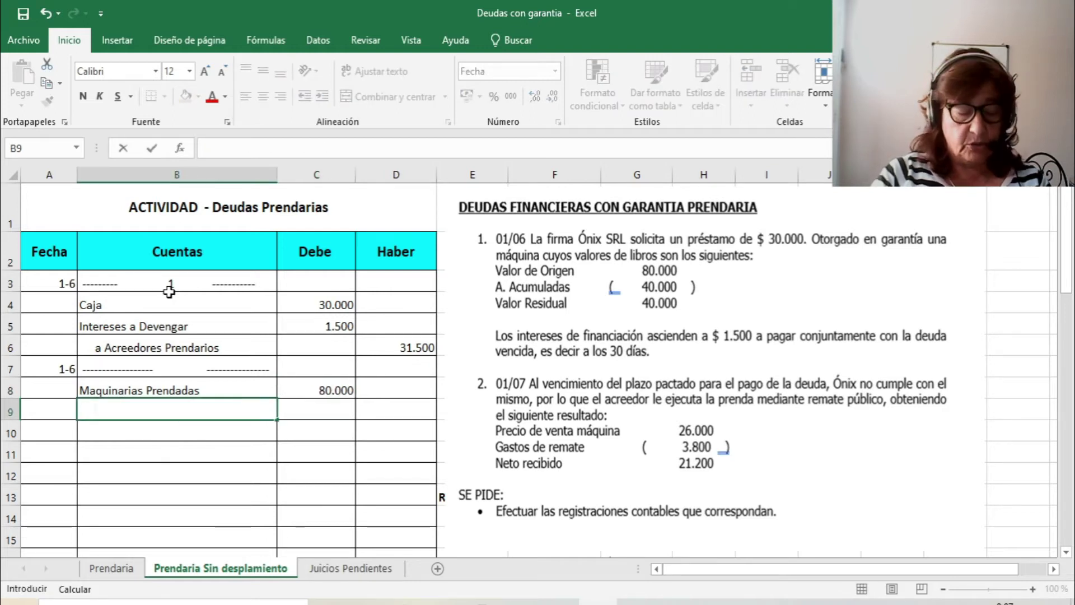
text(a Maquinaria)
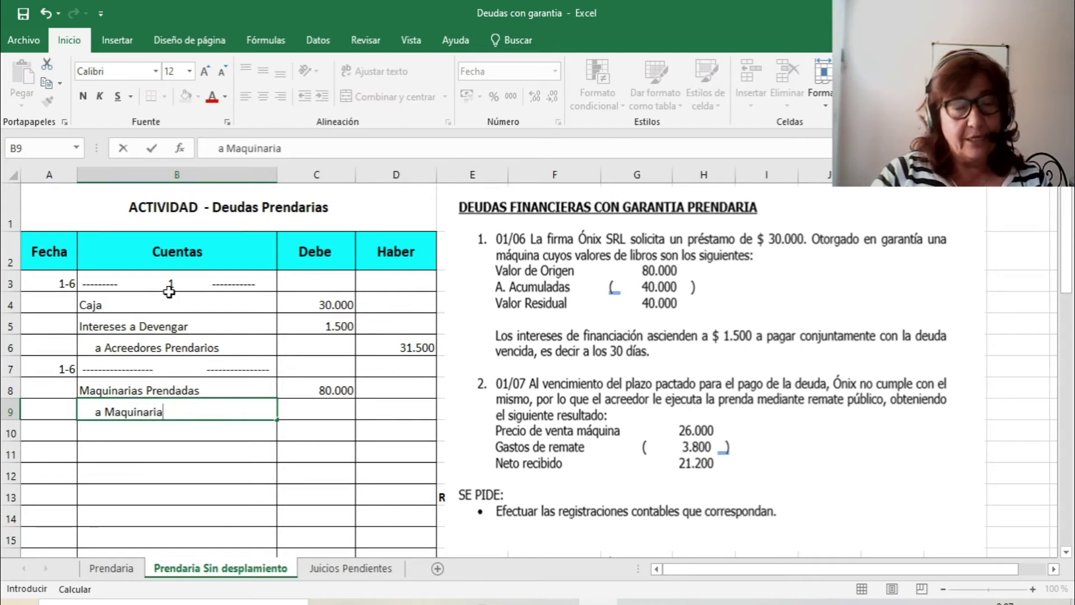
text(s)
key(Return)
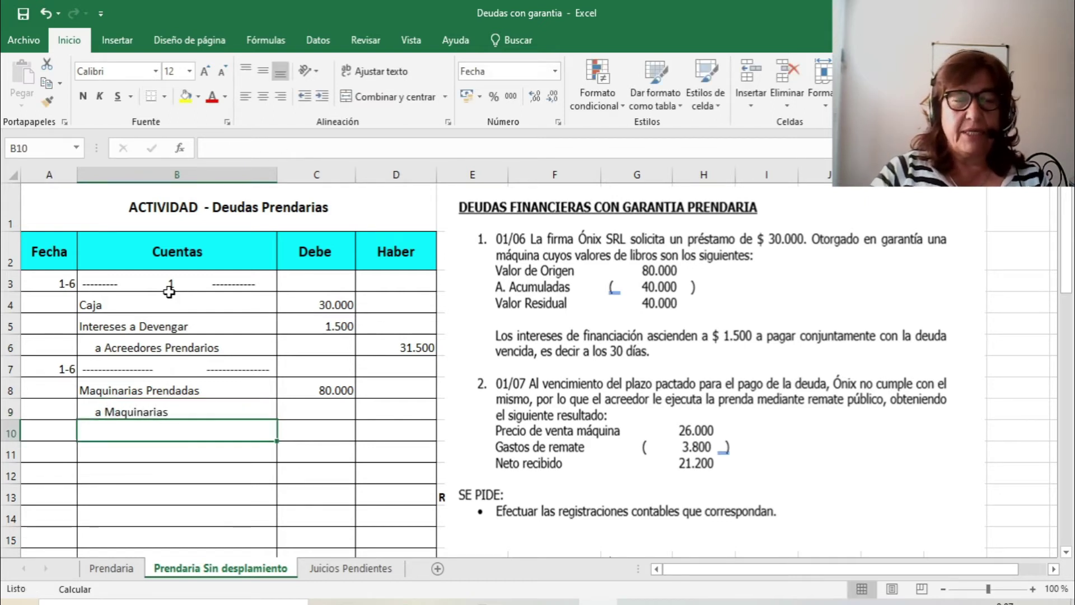
key(Up)
key(Right)
key(Right)
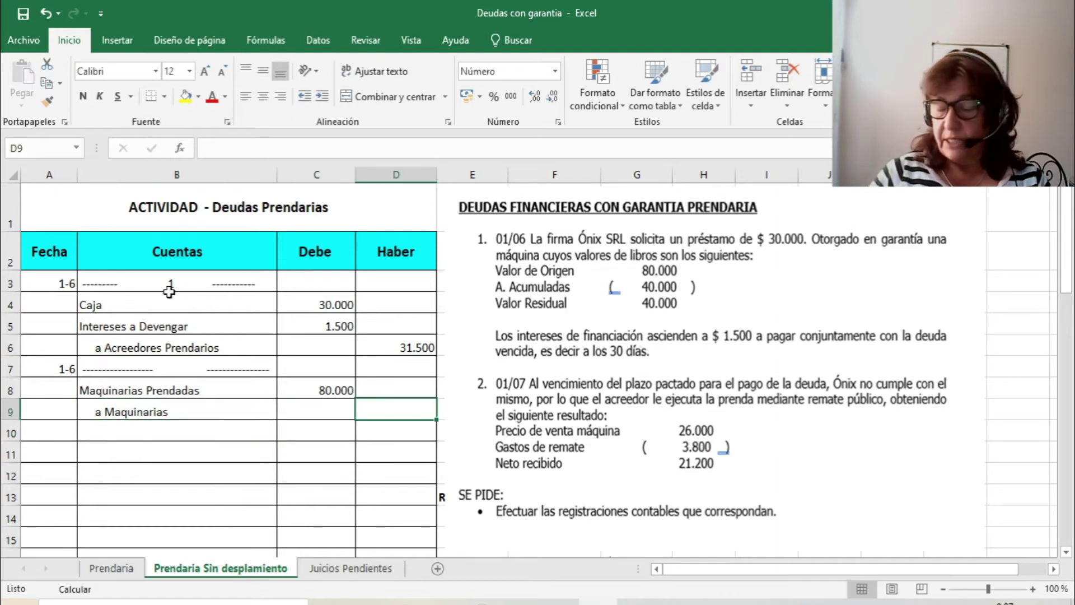
text(8000)
key(Return)
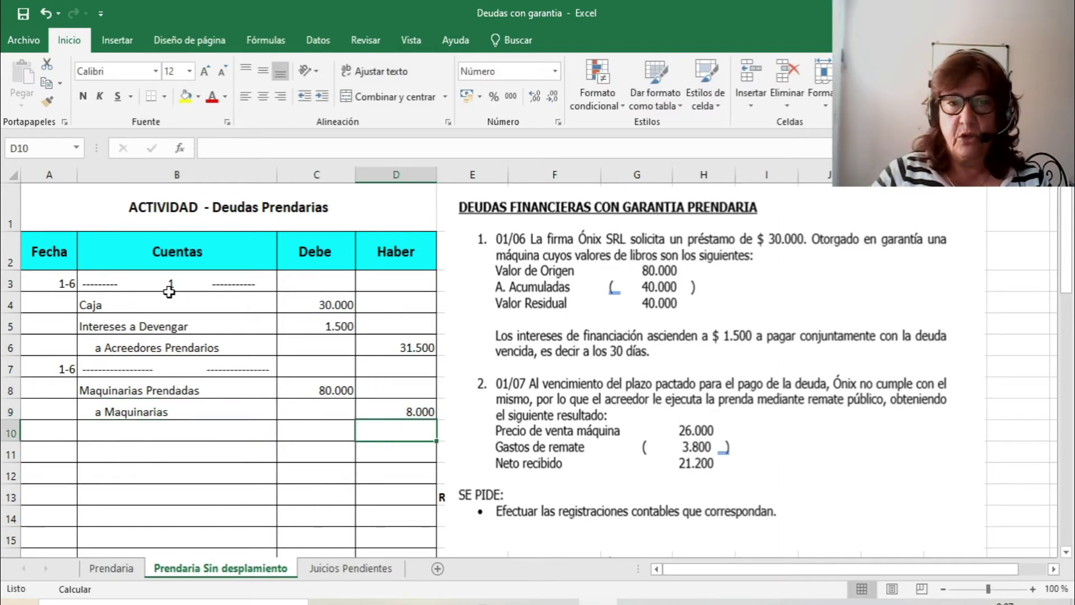
key(Up)
text(80000)
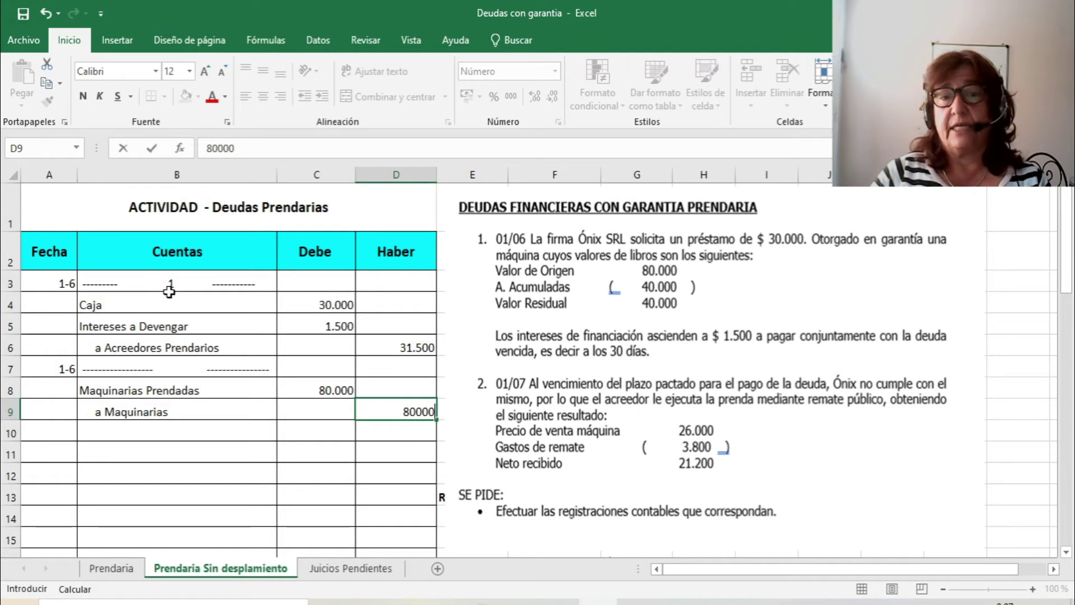
key(Return)
Add a dashed separator numbered 2 in B10 and date that row 01/07
key(Left)
key(Left)
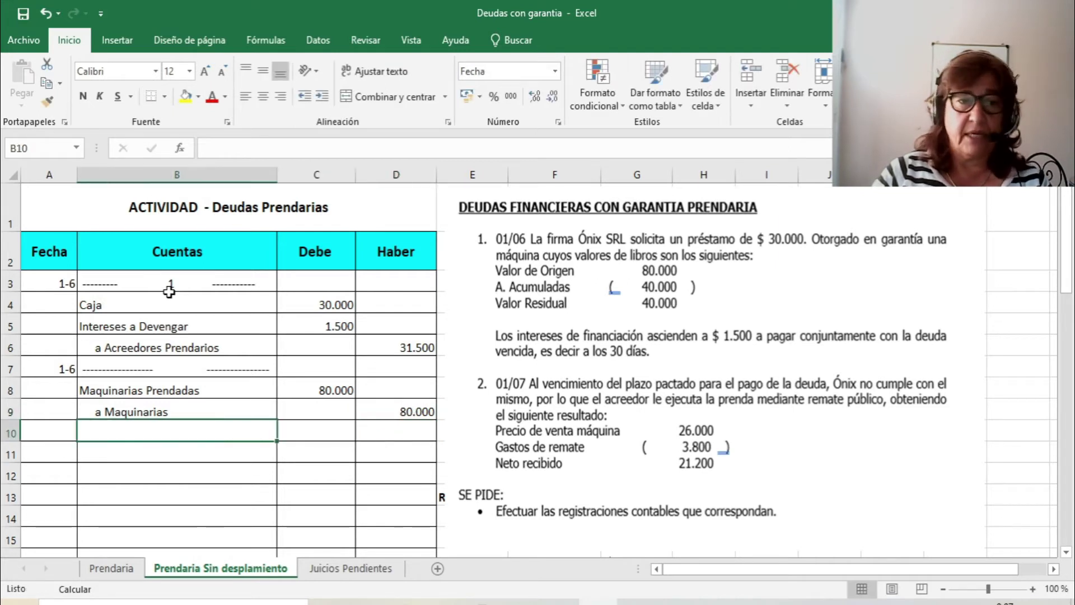
text(--------------)
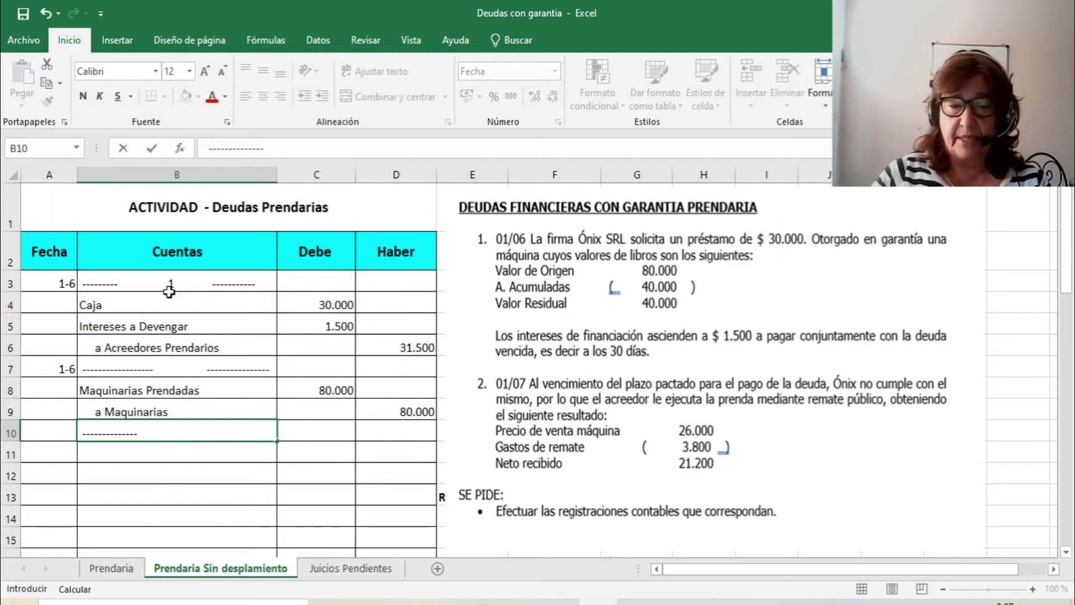
text(     2 ---------------------------)
key(Left)
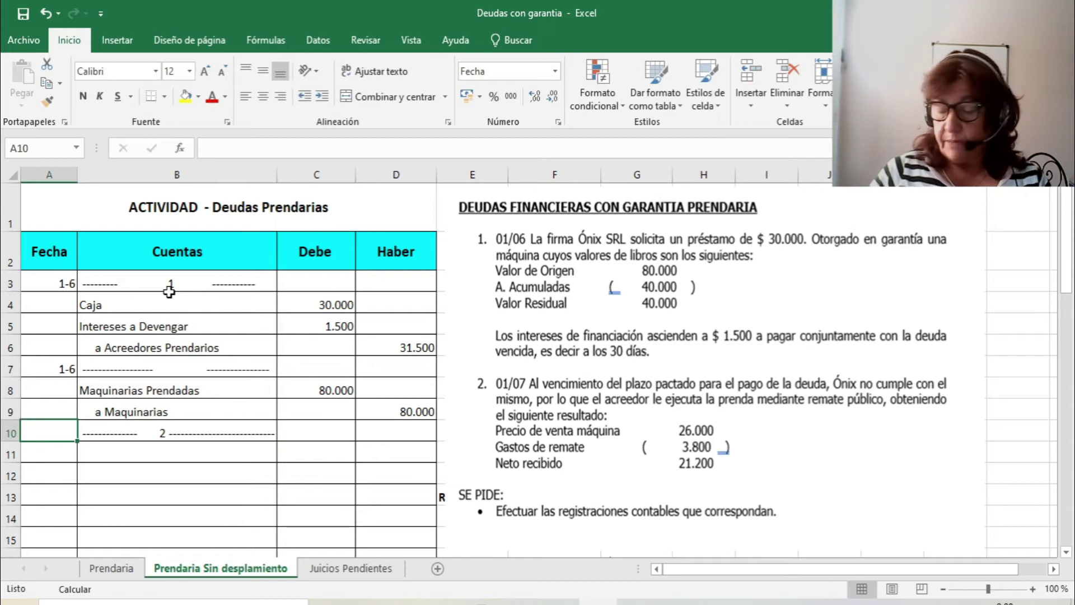
text(01/07)
key(Return)
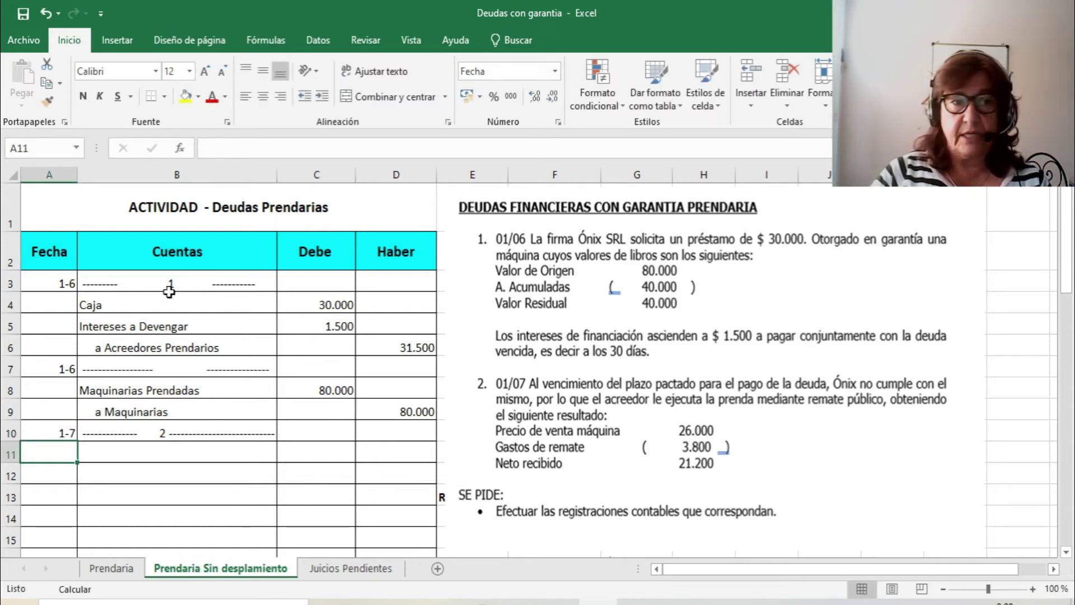
key(Up)
key(Down)
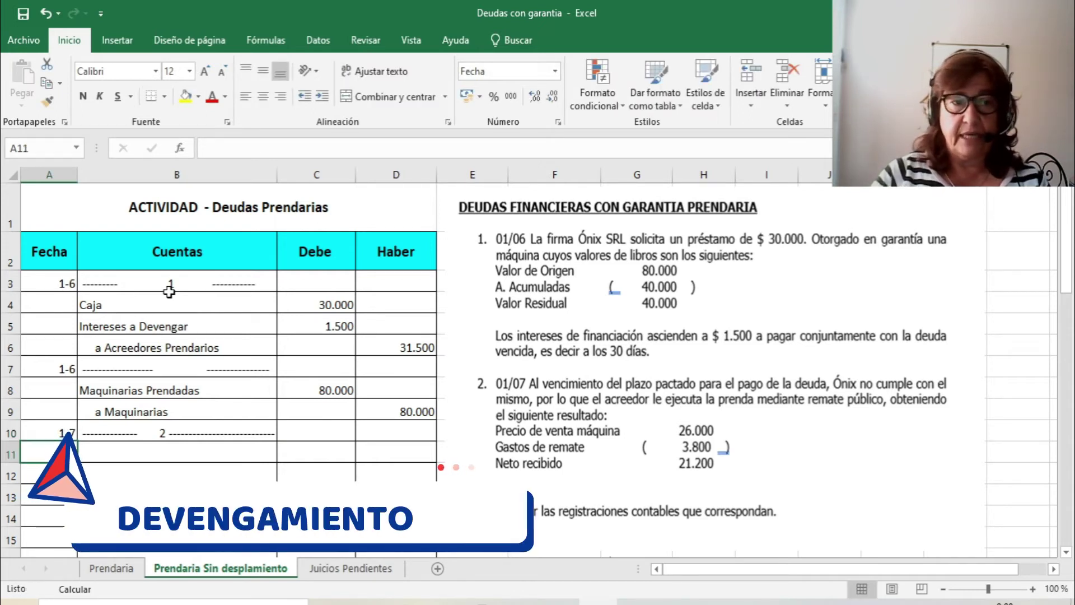
Enter the account Intereses Perdidos in B11 under the separator of entry 2
key(Right)
text(Inter)
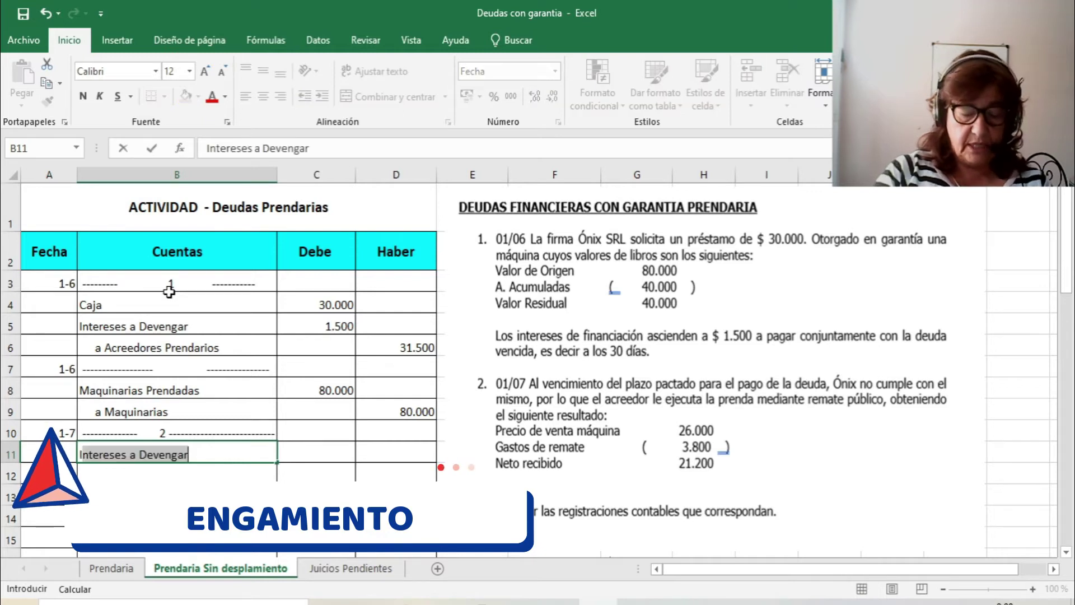
text(eses Pred)
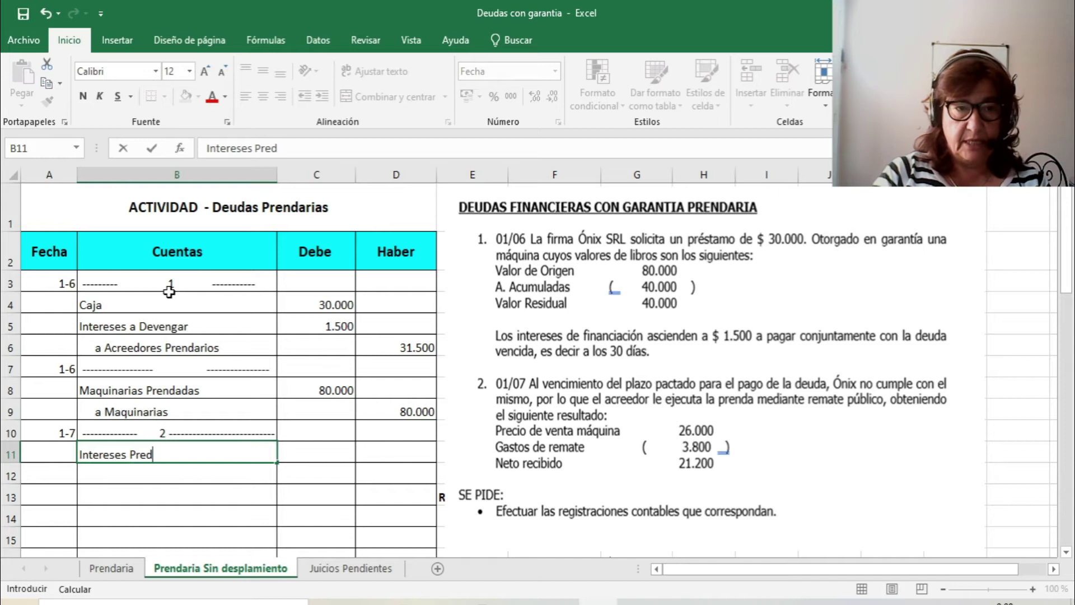
key(BackSpace)
key(BackSpace)
key(BackSpace)
text(er)
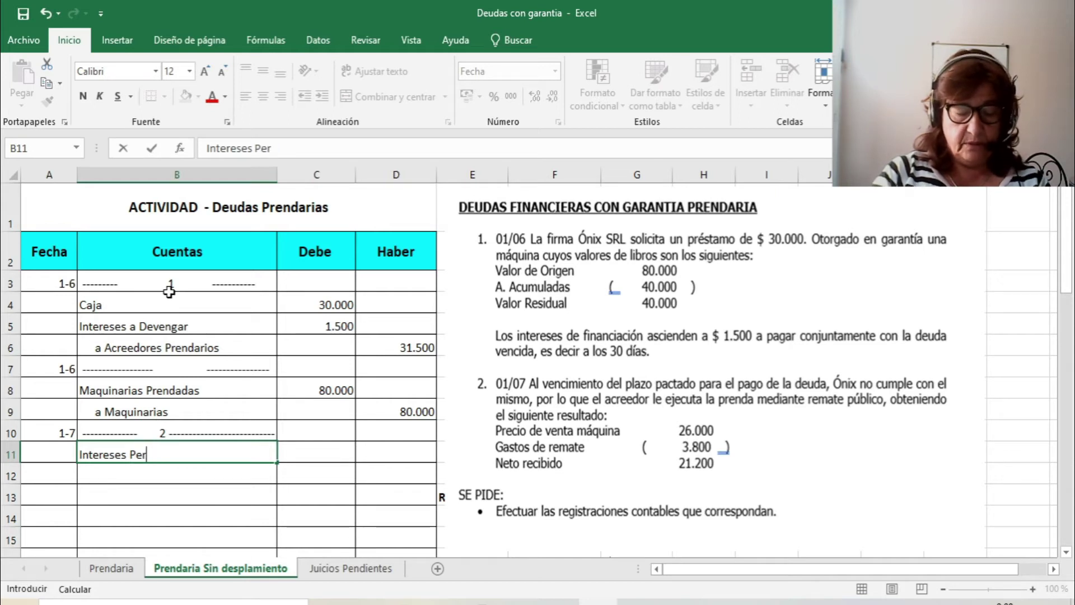
text(didos)
key(Return)
Enter the indented credit account "a Intereses a Devengar" in B12
text(a Intereses a )
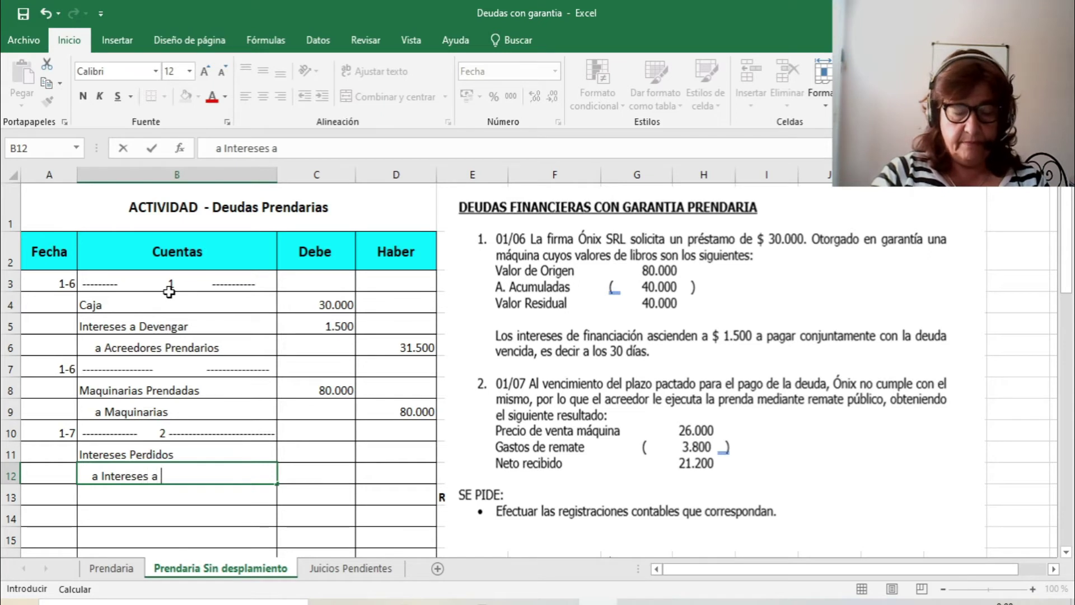
text(Devengar)
key(Return)
Enter 1.500 in the Debe column for Intereses Perdidos in row 11
key(Up)
key(Up)
key(Right)
key(Right)
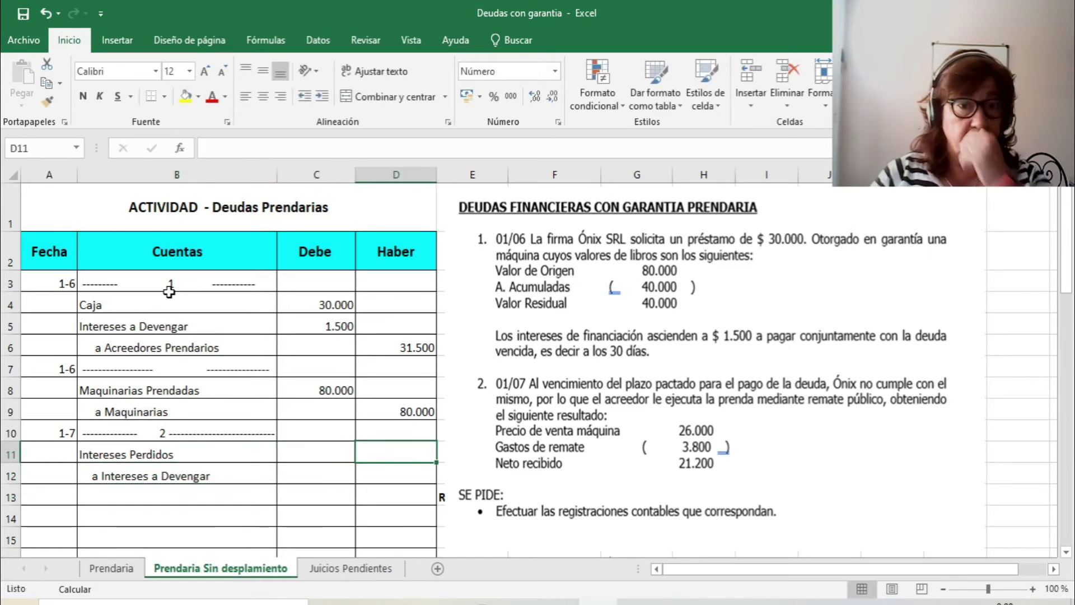
key(Left)
text(15000)
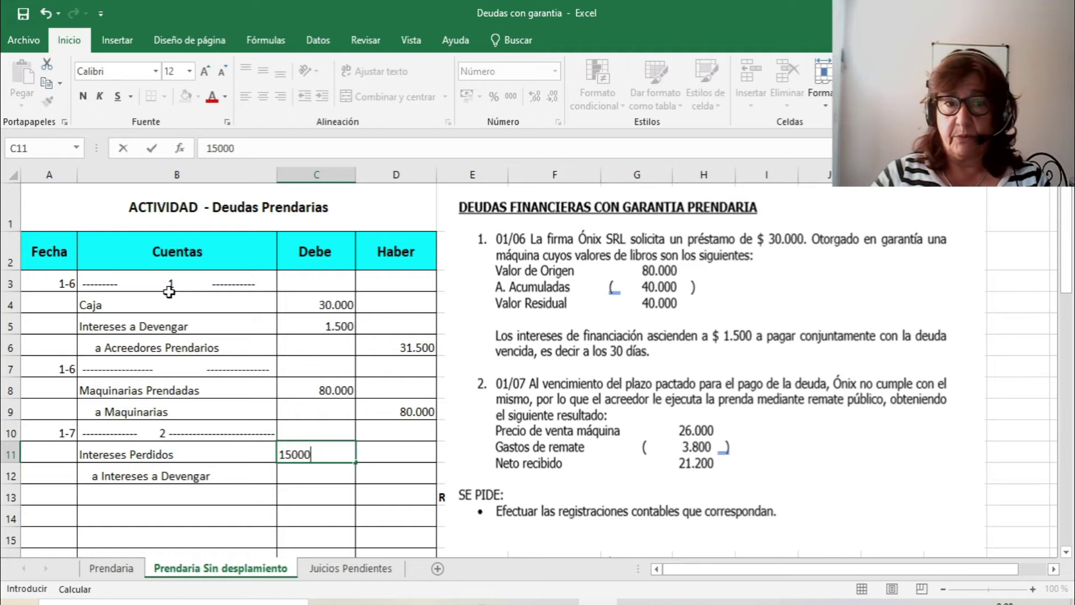
key(Return)
Enter 1.500 in the Haber column for Intereses a Devengar in row 12
key(Up)
key(Right)
key(Down)
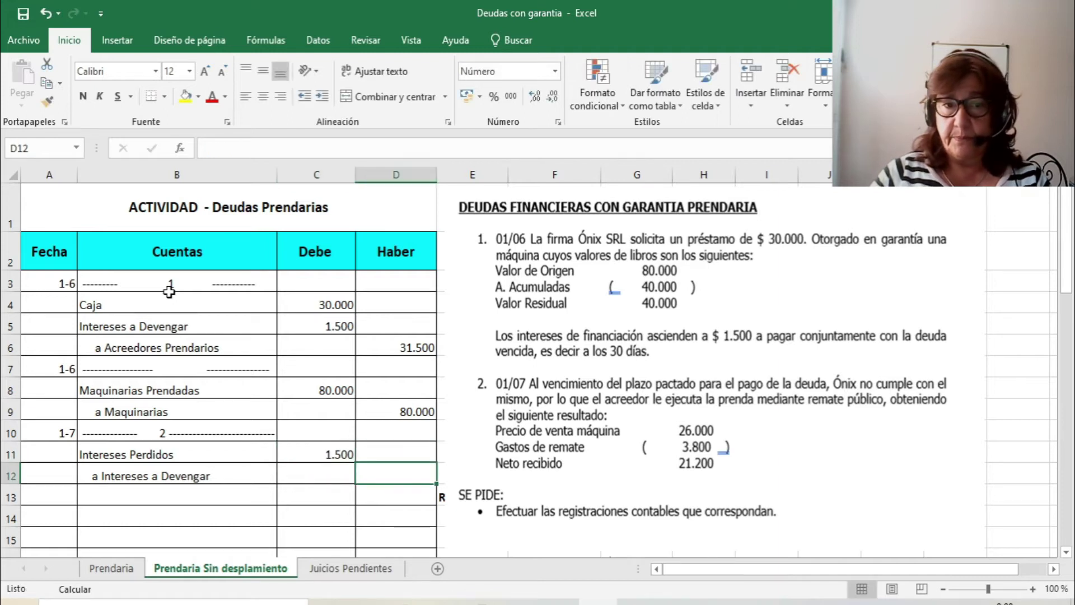
text(1500)
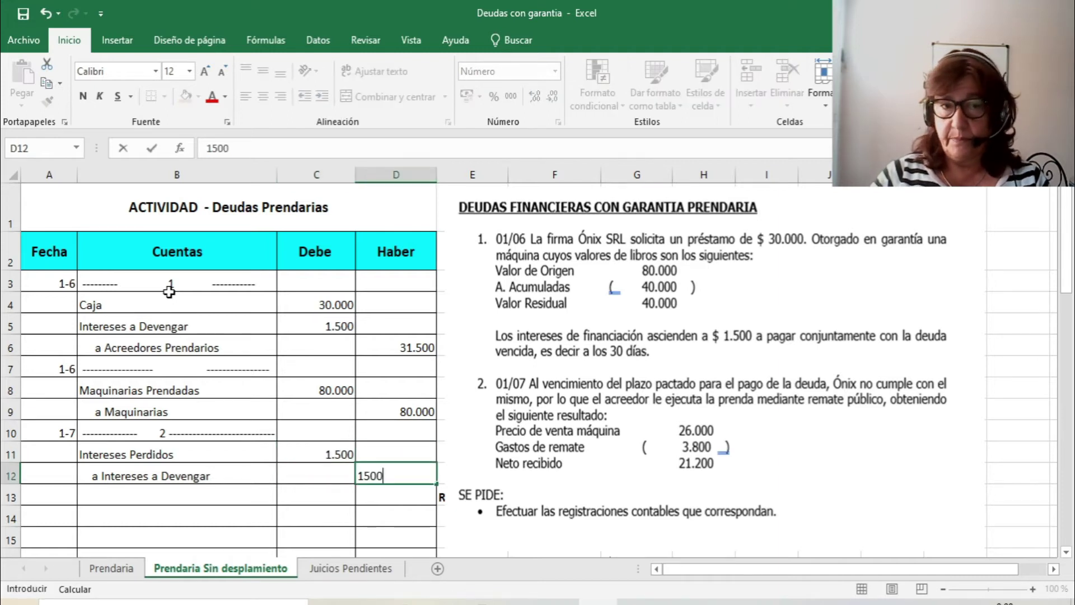
key(Return)
key(Left)
key(Left)
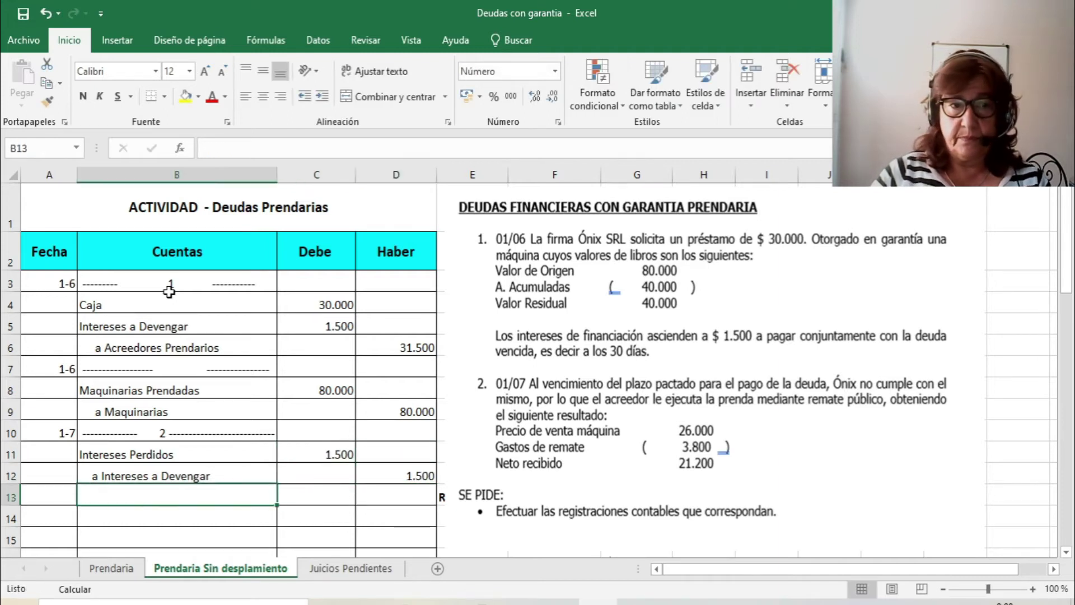
Enter the dashed separator line numbered 4 in B13 to open the fourth journal entry
text(---------------- 4 ----------------)
key(Return)
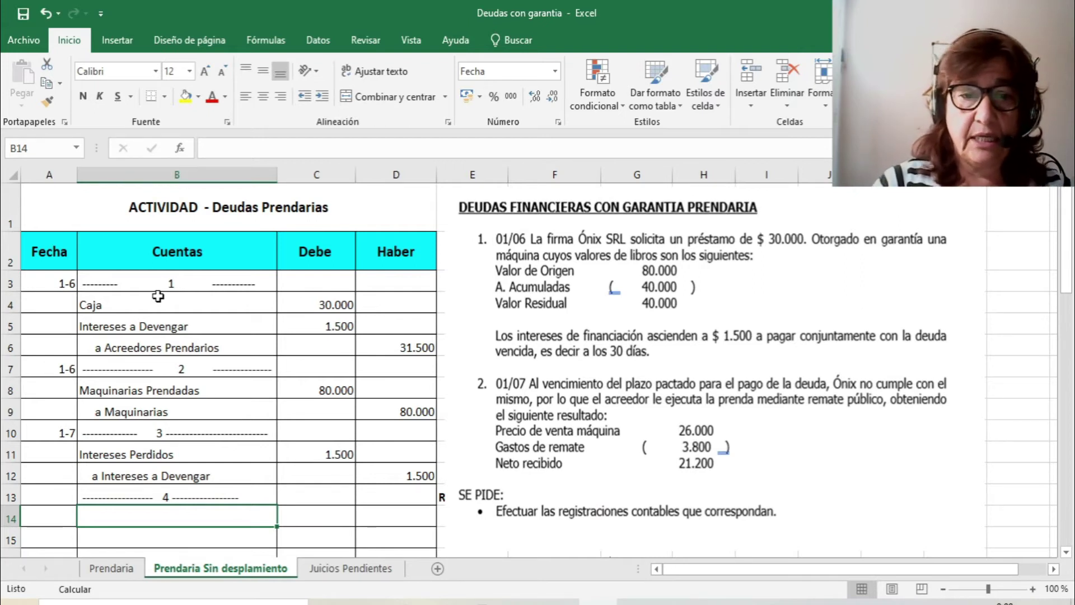
Move the exercise statement picture away from the Rdo. Ejecucion Prendaria and Deuda remanente calculations so both can be read beside the journal
drag(644, 367, 941, 363)
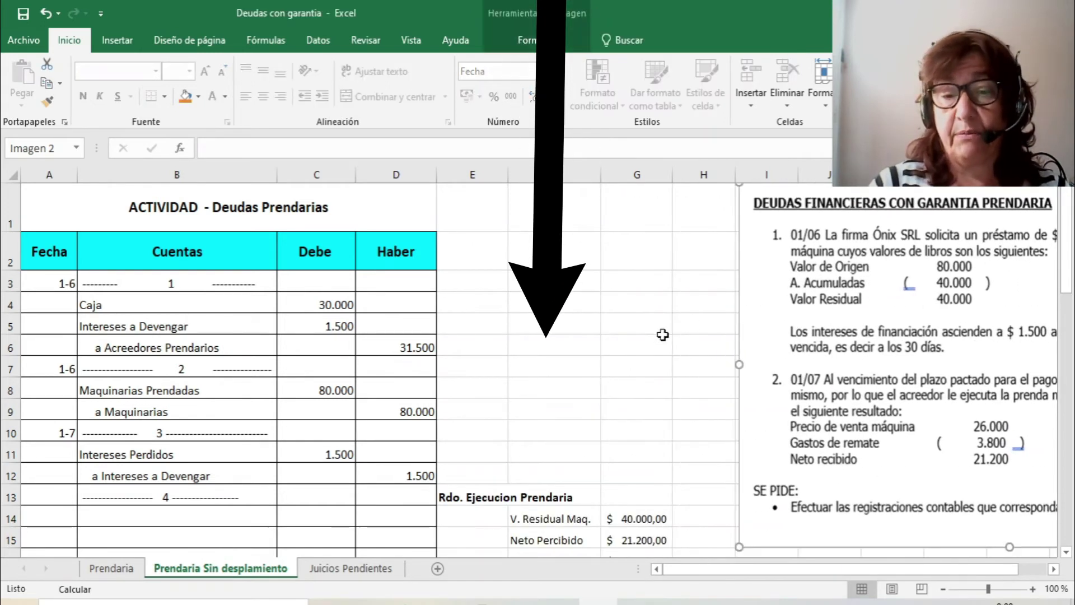
scroll(663, 335, down, 1)
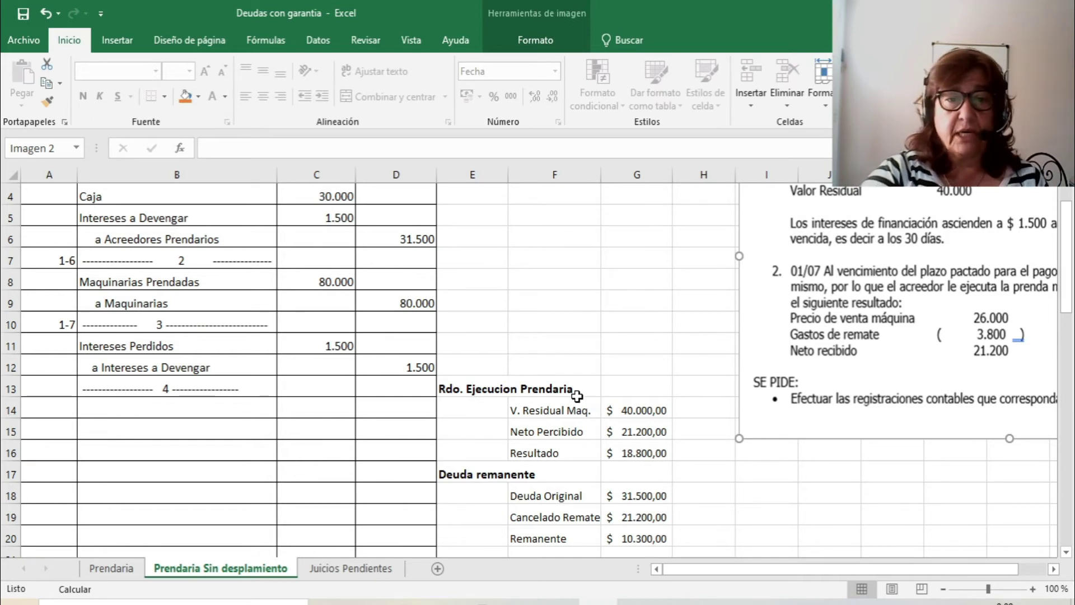
click(560, 407)
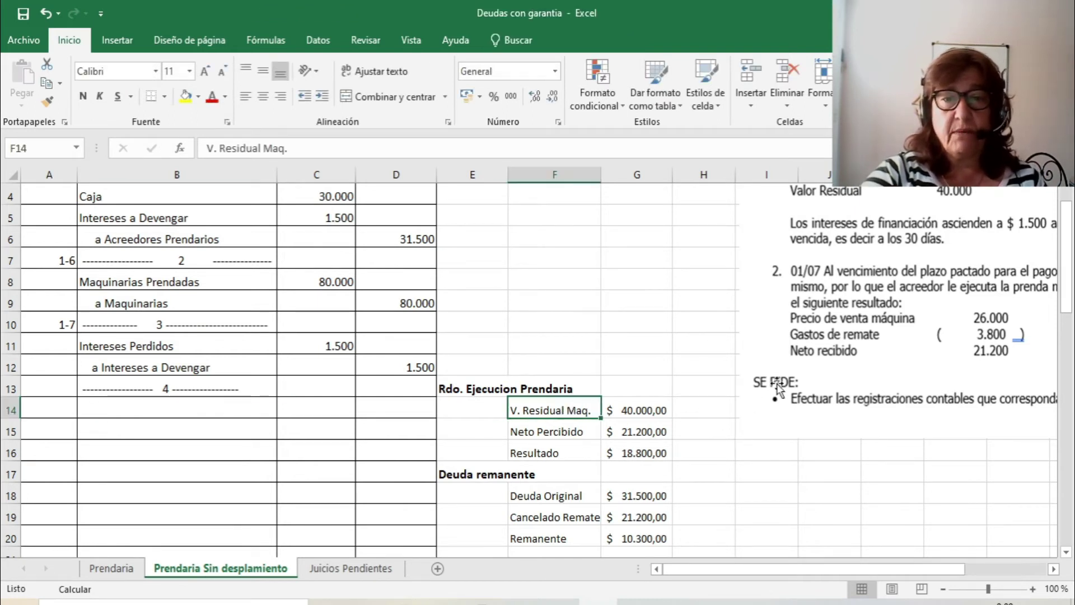
drag(904, 325, 885, 449)
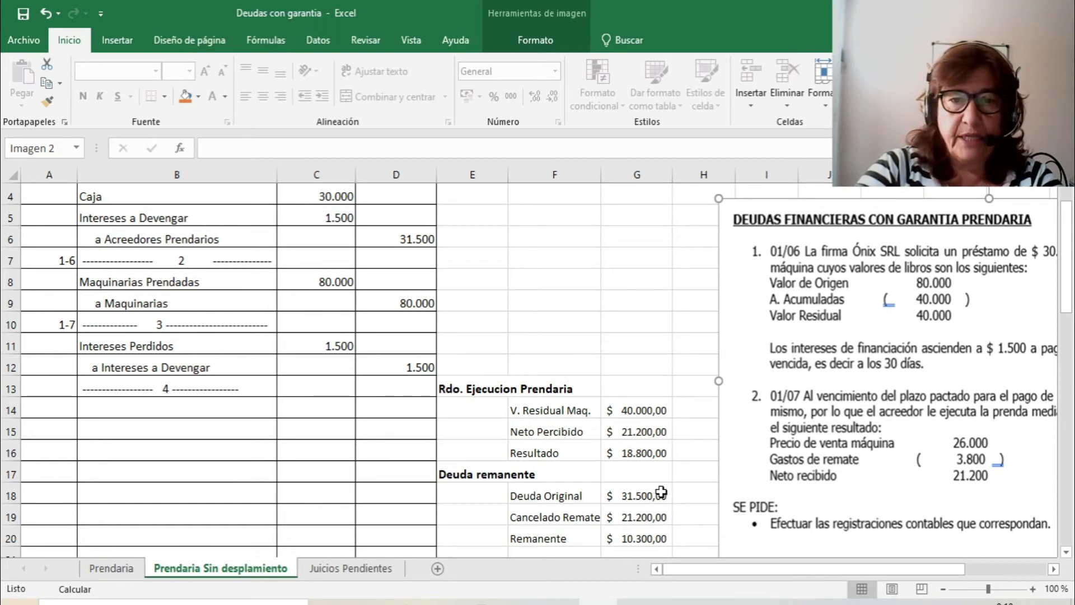
scroll(656, 476, down, 1)
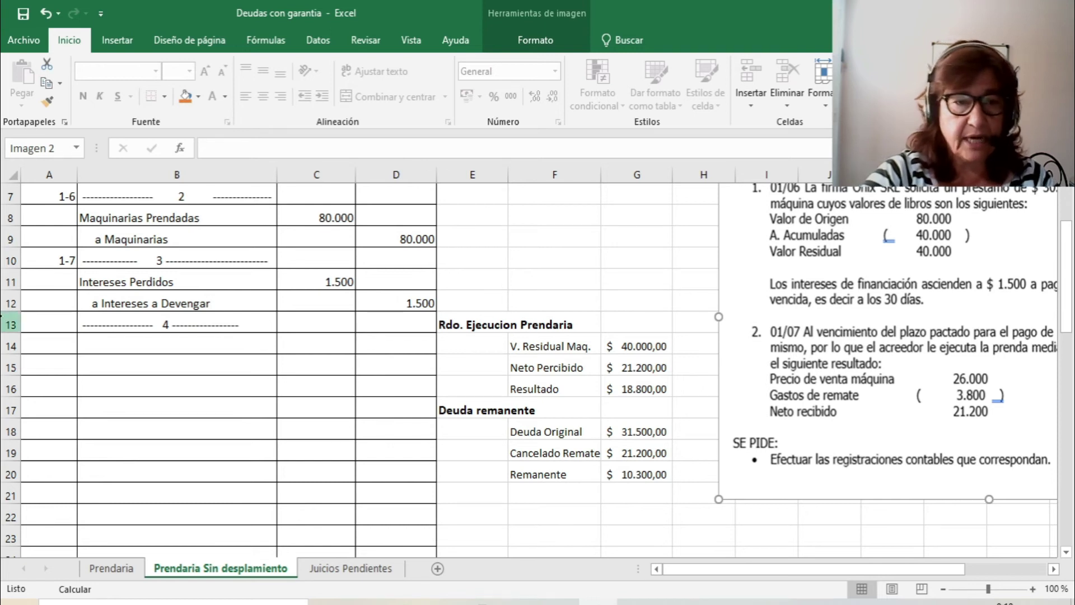
Enter the date 1-7 in A13 for entry 4
click(56, 324)
text(1-7)
key(Return)
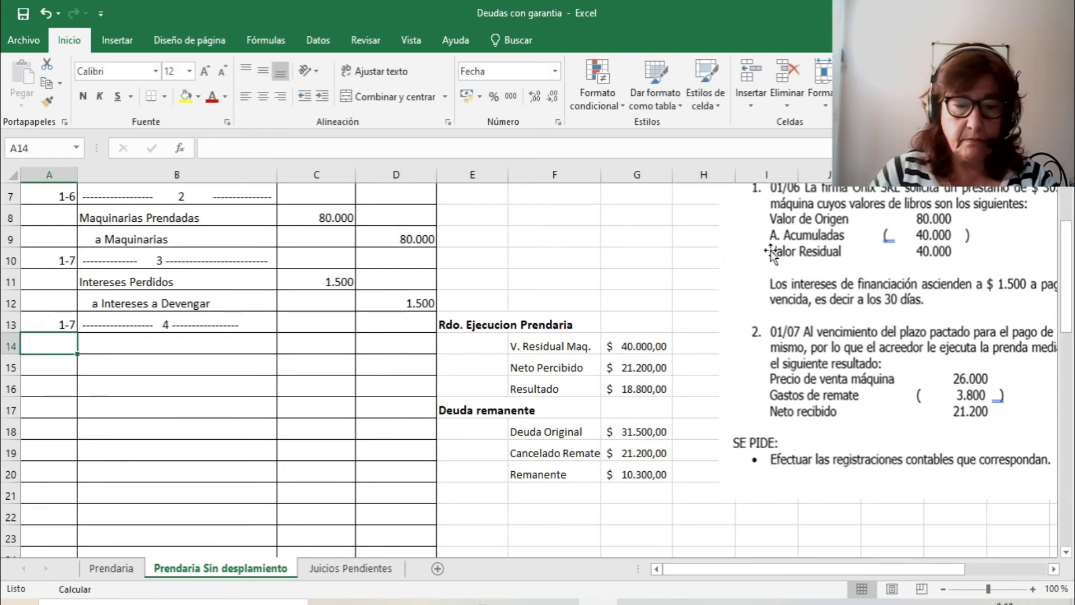
Enter the debit accounts Acreedores Prendarios in B14 and Amortizaciones Ac. Maquinarias in B15
key(Right)
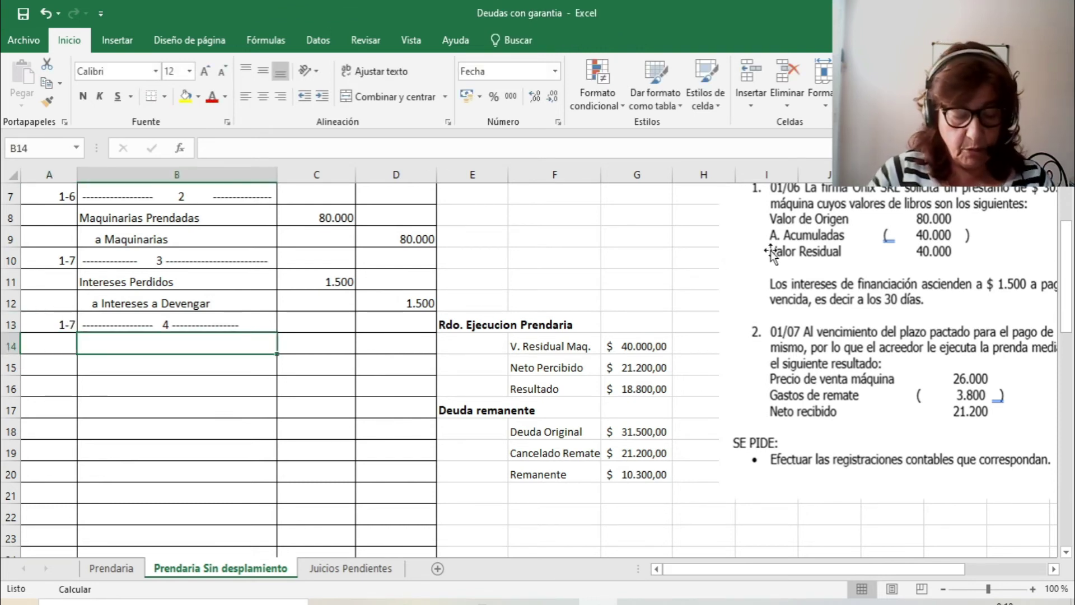
text(Acree)
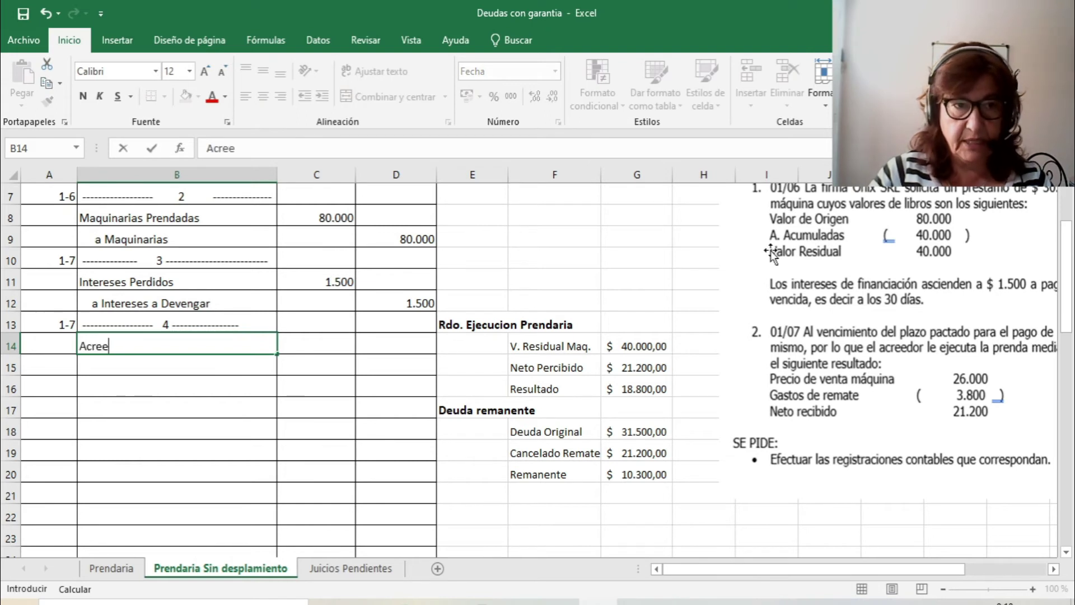
text(dores )
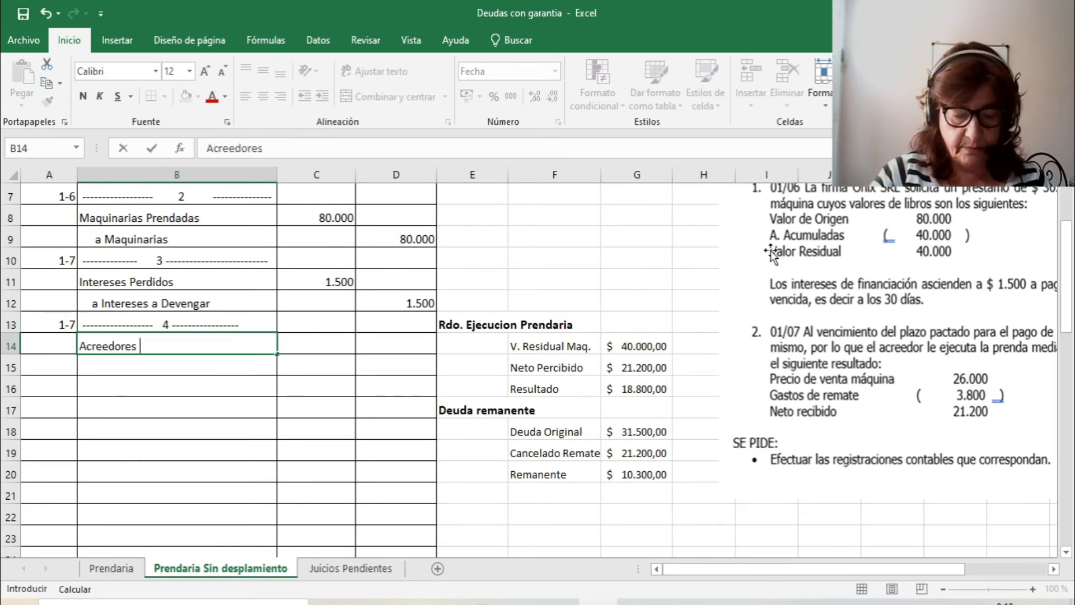
text(Prendarios)
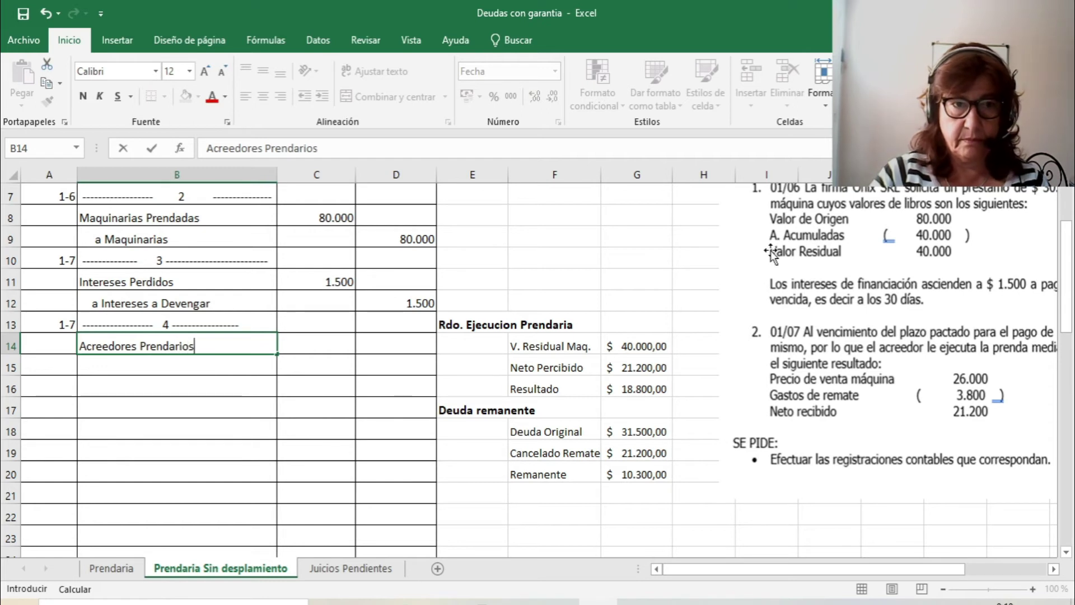
key(Return)
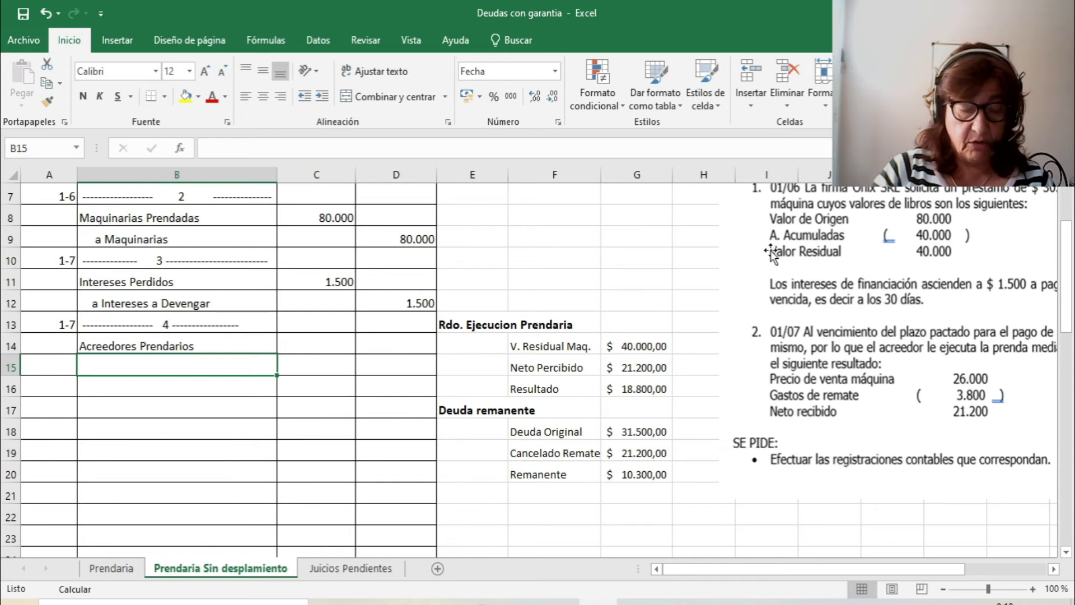
text(Amortizaciones Ac. Maquinarias)
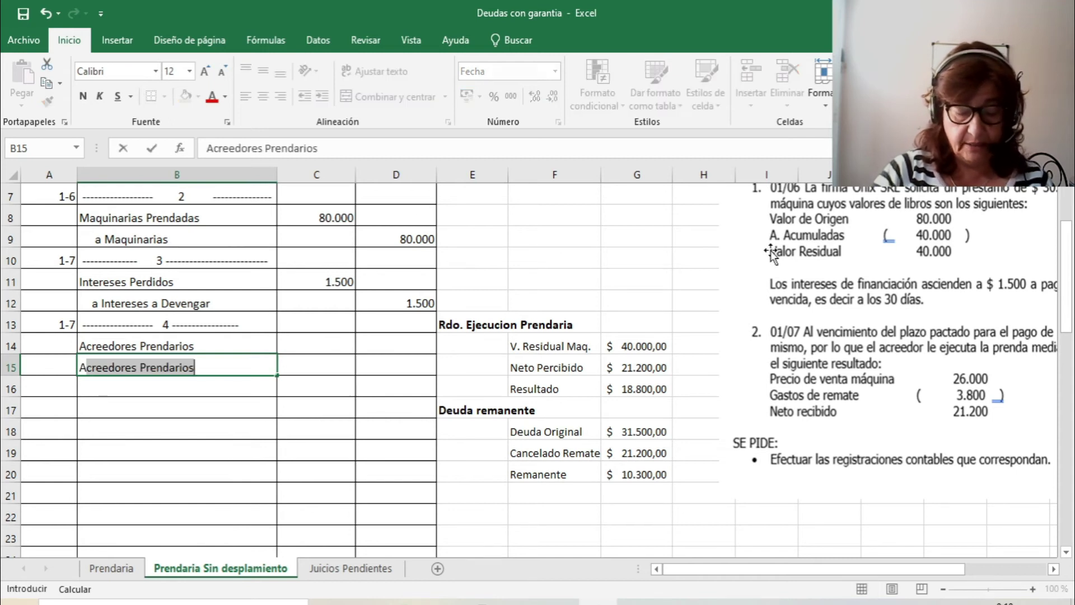
key(Return)
Enter Debe amounts of 31.500 for Acreedores Prendarios in C14 and 40.000 for Amortizaciones Ac. Maquinarias in C15
key(Up)
key(Up)
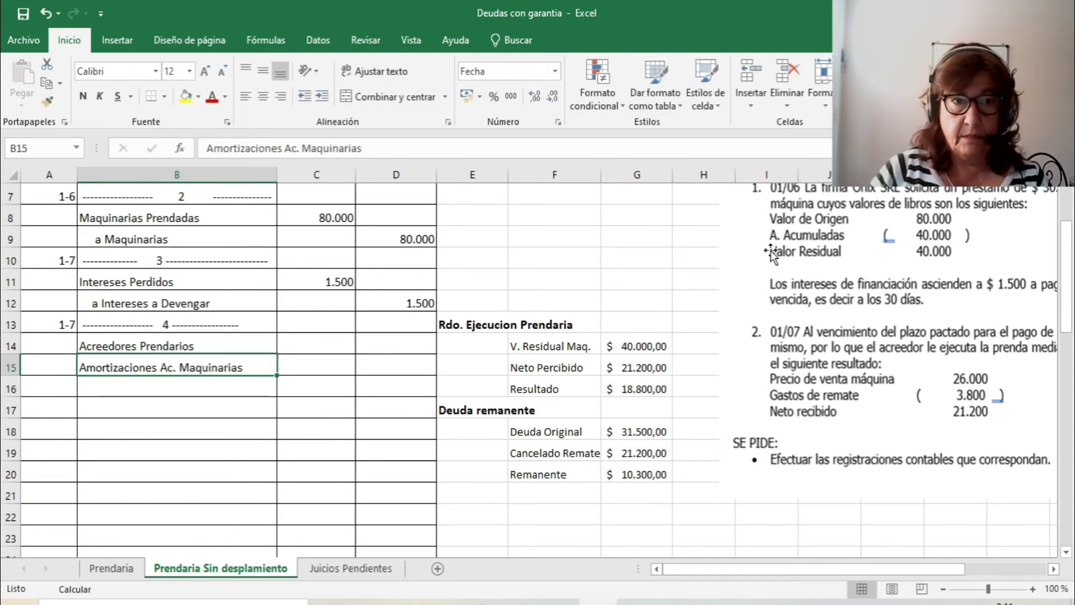
key(Right)
text(31500)
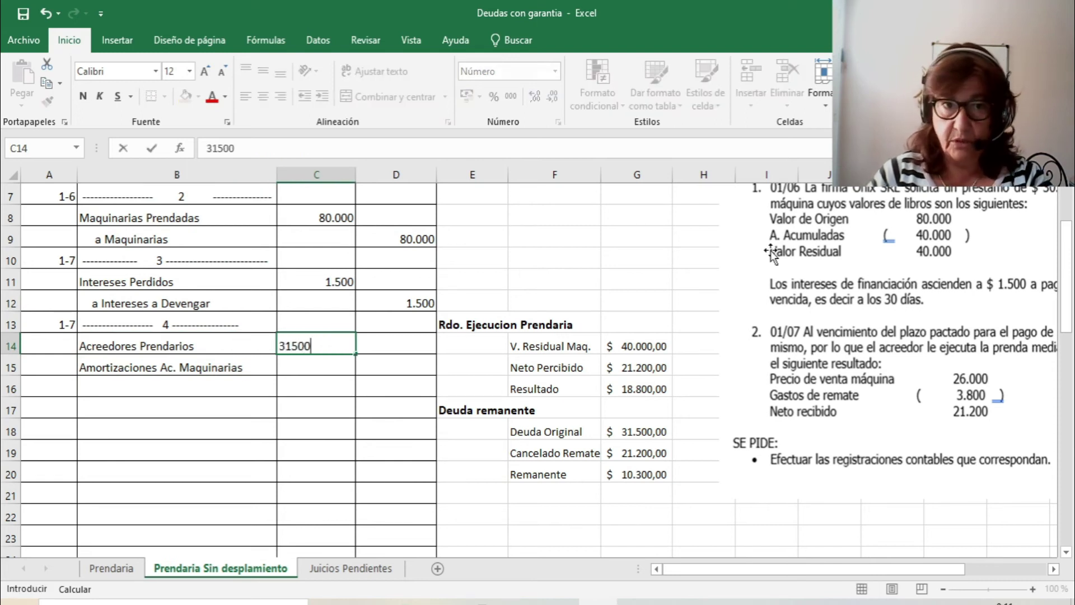
key(Return)
text(40000)
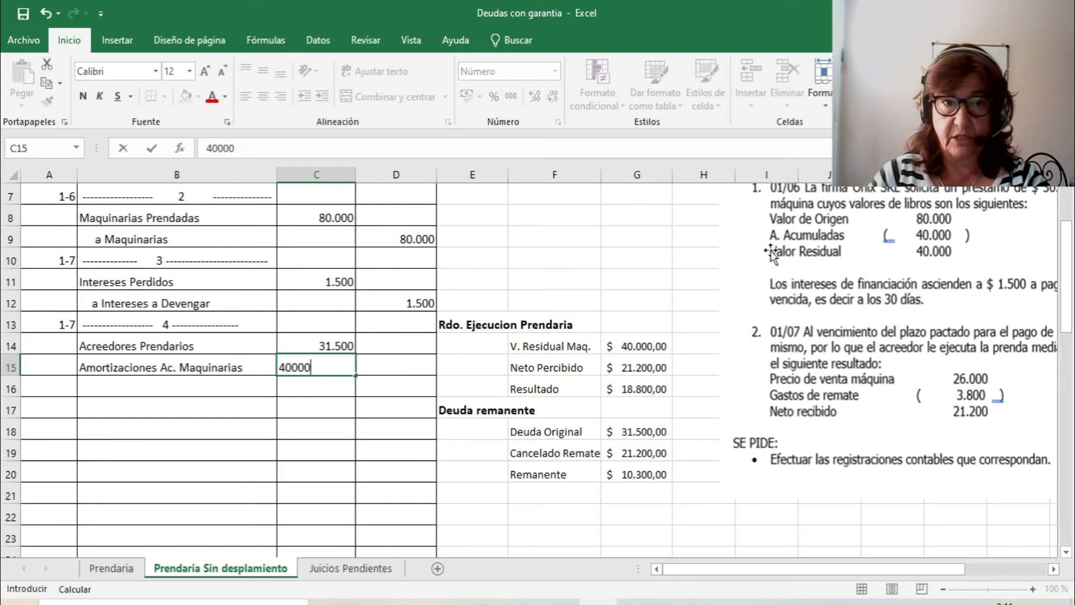
key(Return)
Enter the indented credit account "a Maquinarias Prendadas" in B17 with 80.000 in the Haber column, leaving row 16 empty
key(Left)
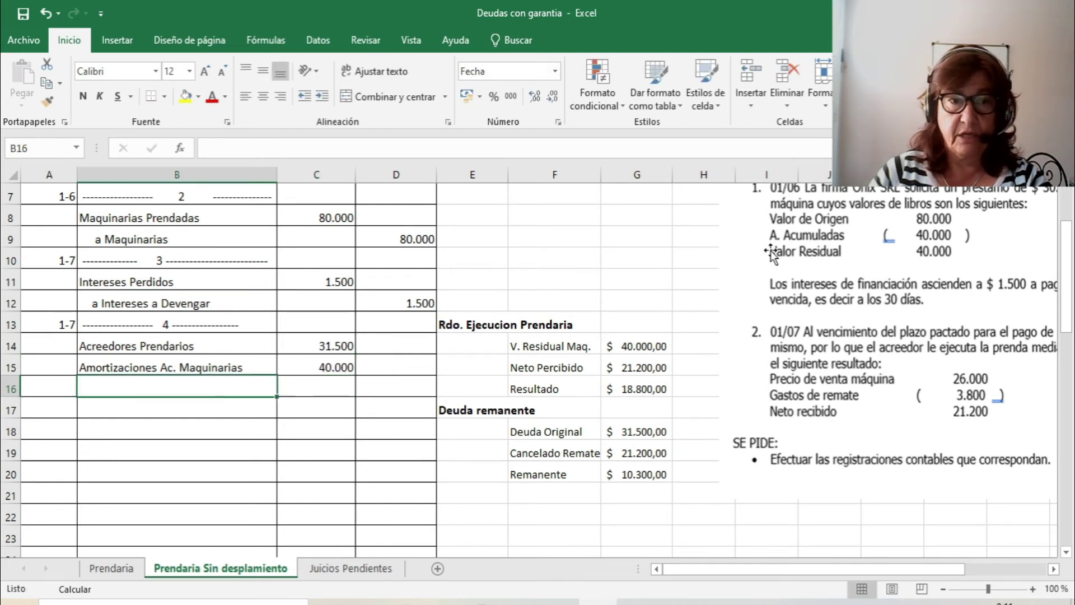
key(Down)
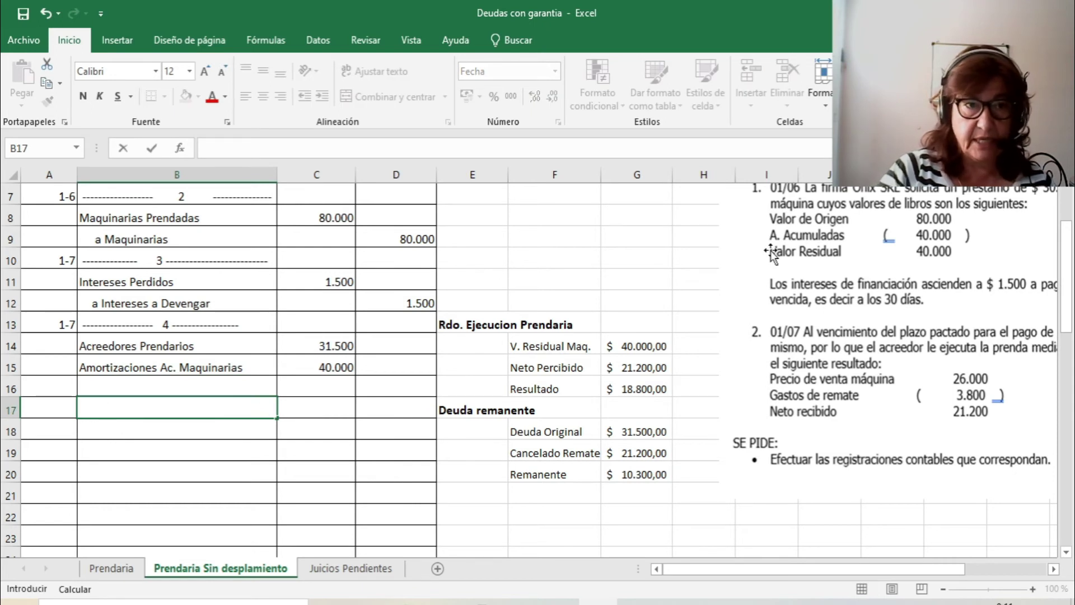
text(a Maquinarias Prendadas)
key(Tab)
key(Tab)
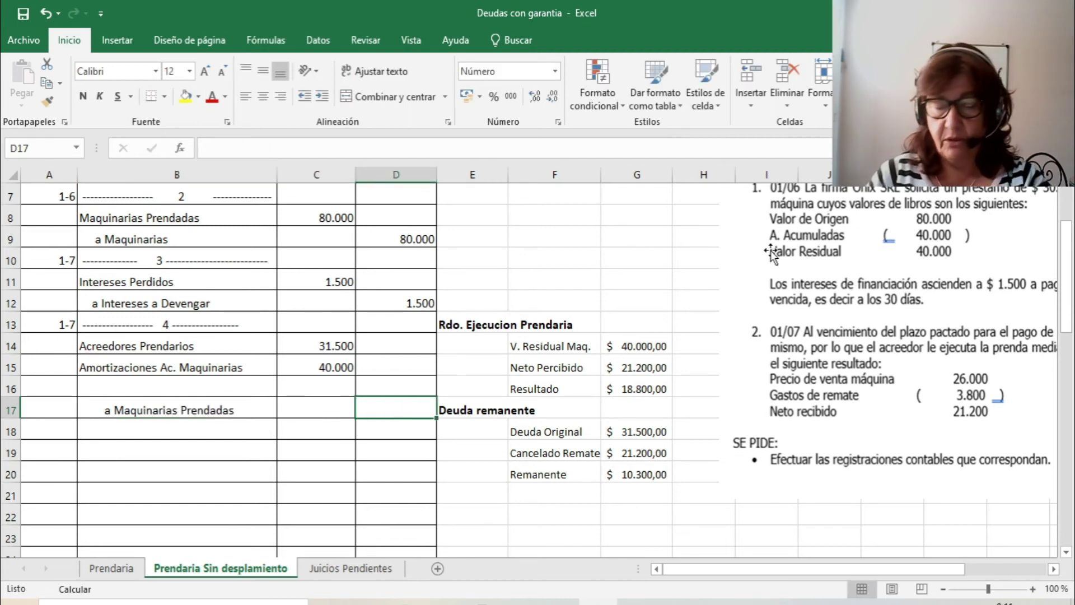
text(80.00)
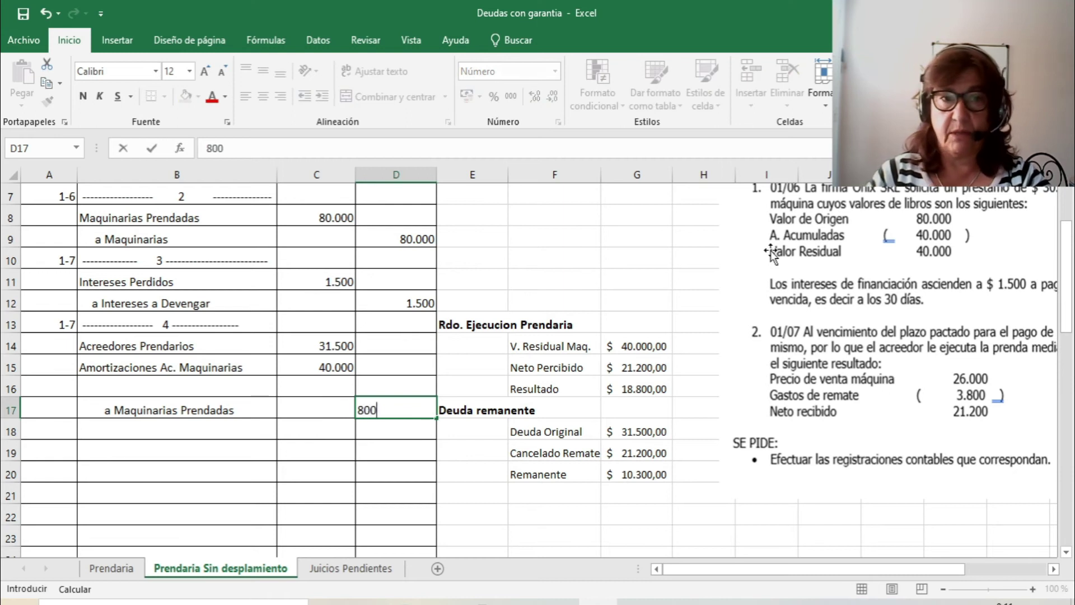
text(0)
key(Return)
Enter the account Resultado Ej. Prendaria in B16 with 18.800 in the Debe column
key(Up)
key(Down)
key(Left)
key(Left)
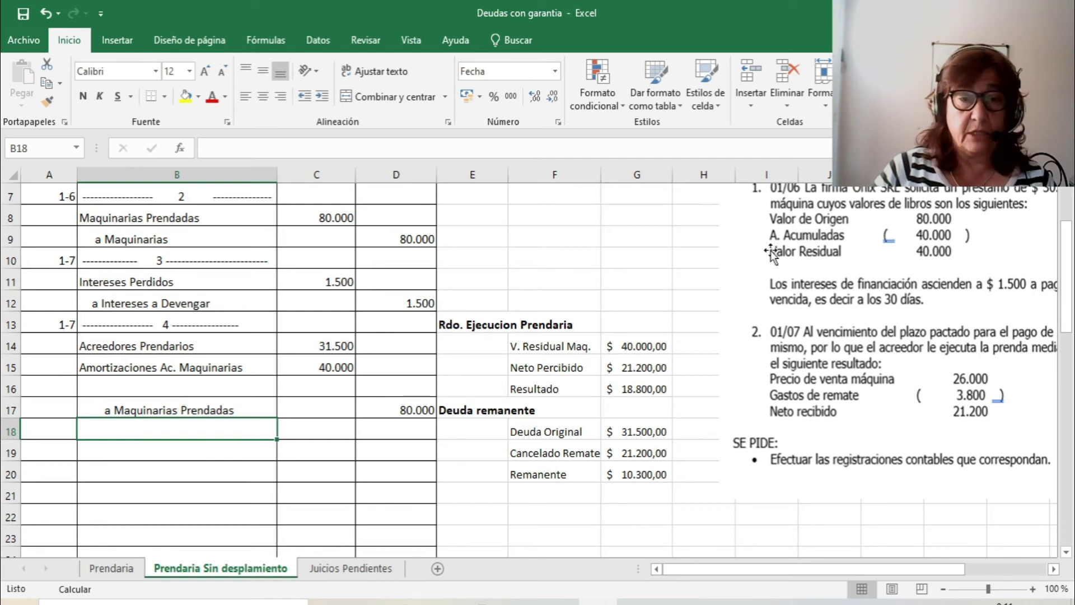
key(Up)
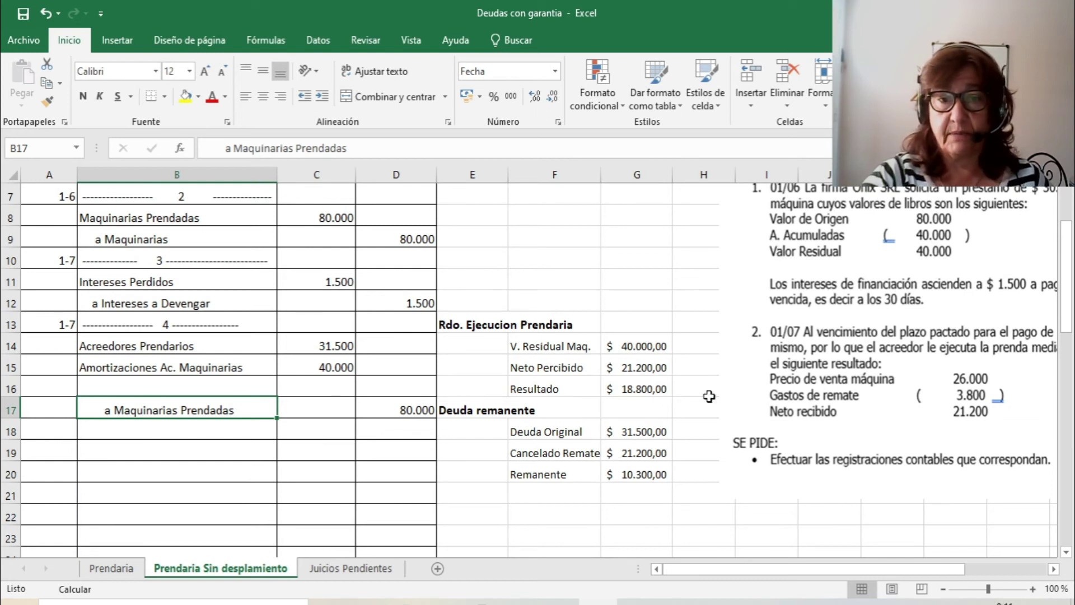
click(135, 381)
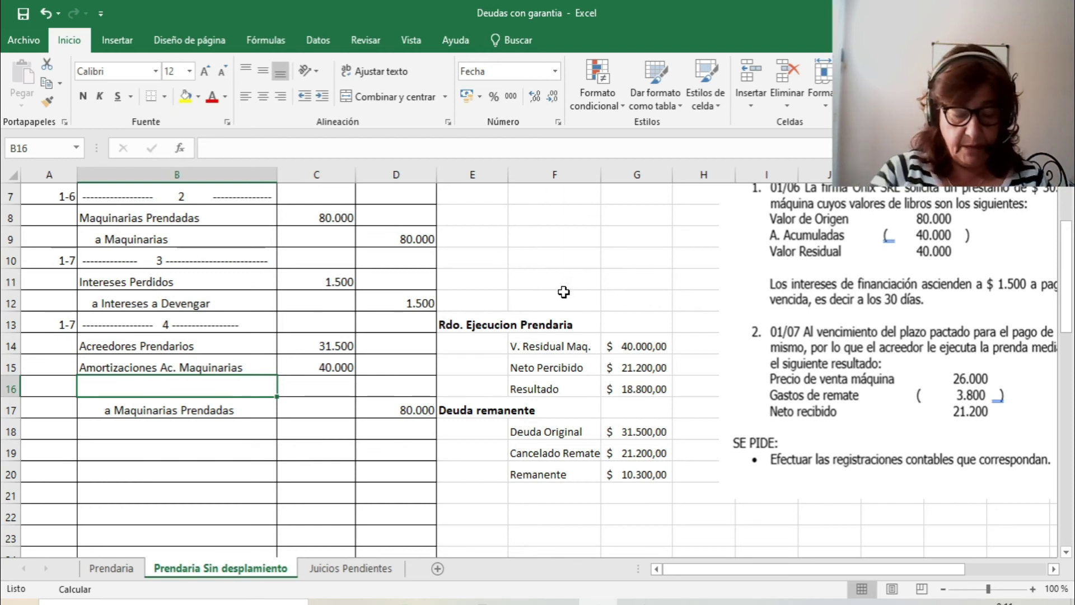
text(Resultas)
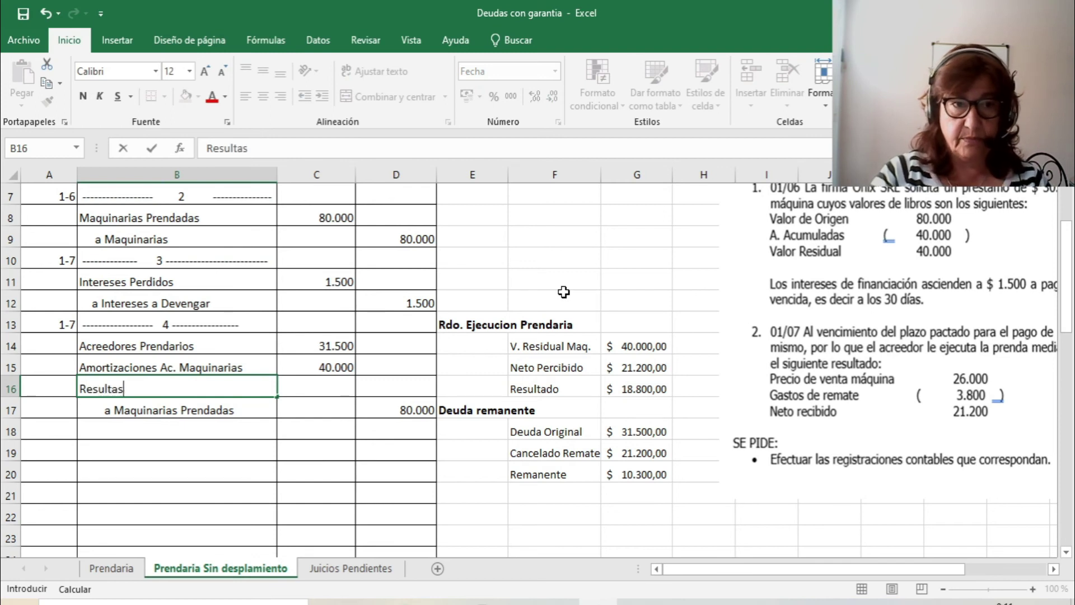
key(BackSpace)
text(do Ej.)
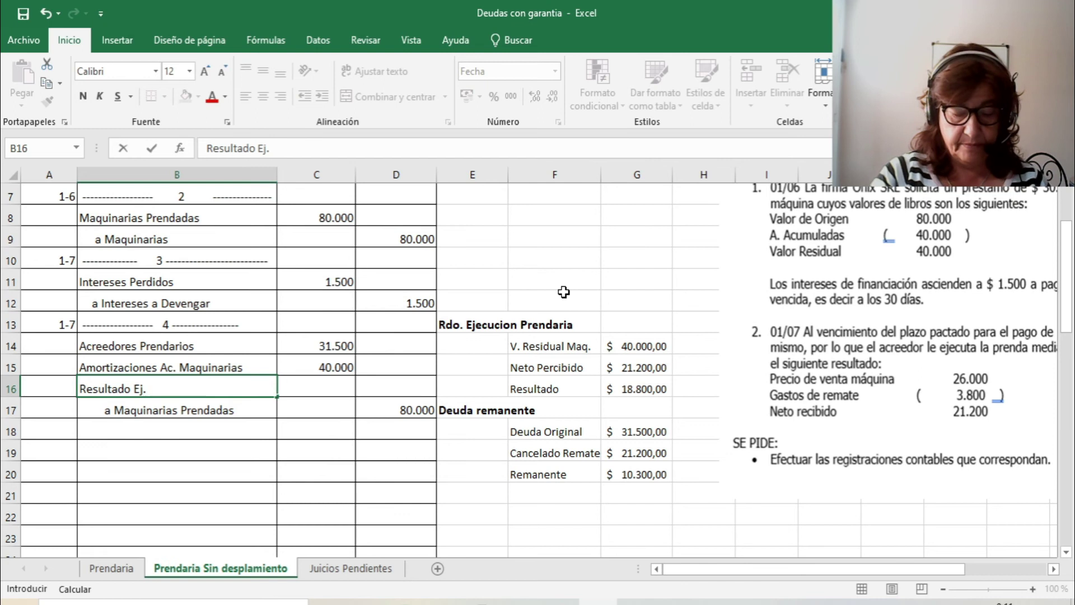
text( Prendaria)
key(Tab)
text(18.800)
key(Return)
Enter the indented credit account "a Acreedores Varios" in B18
key(Return)
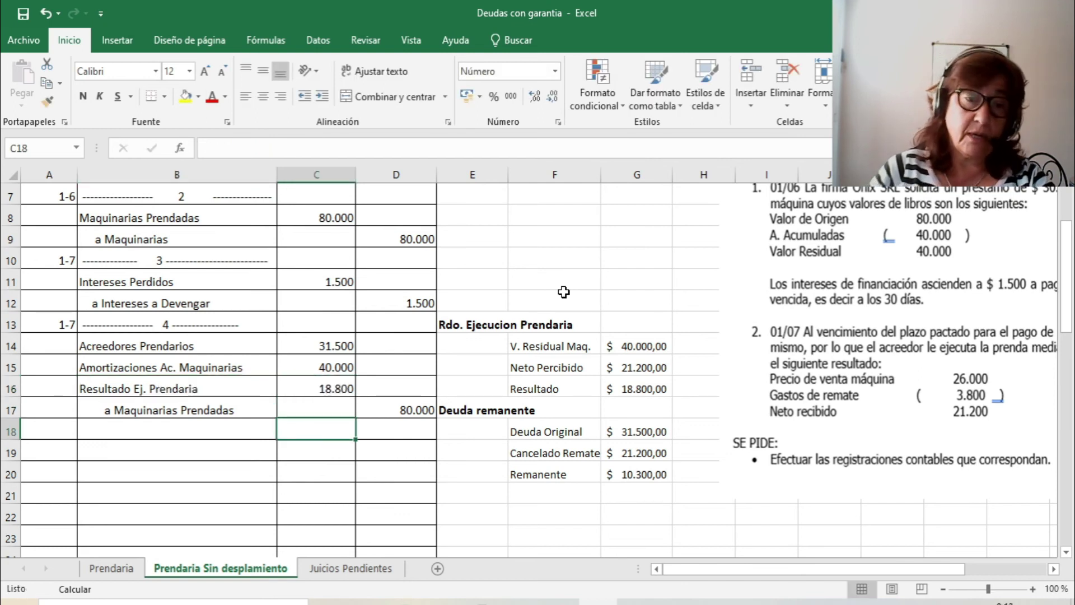
key(Left)
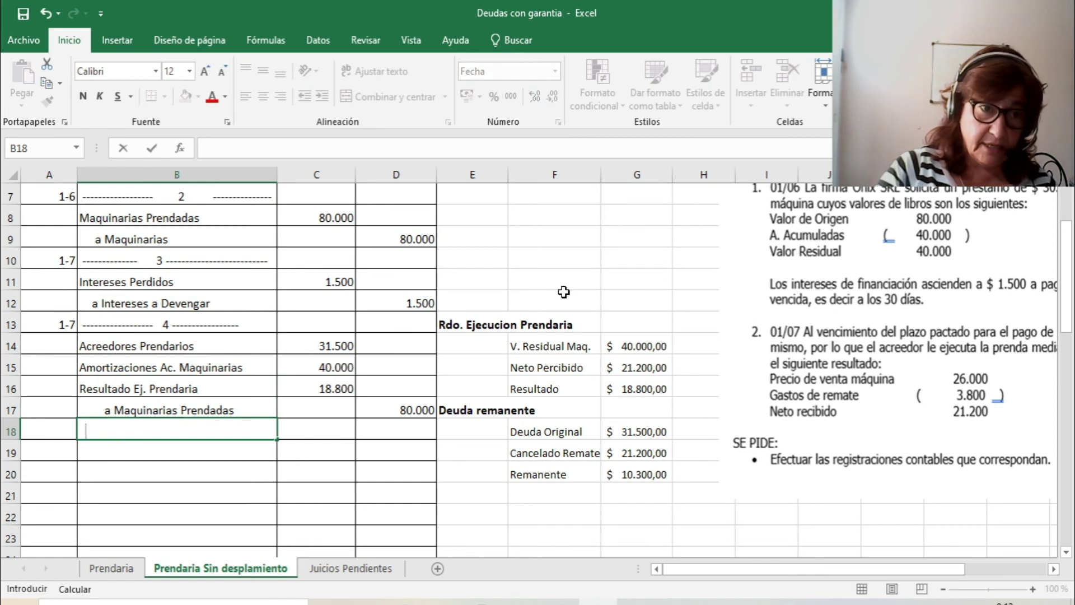
text(a )
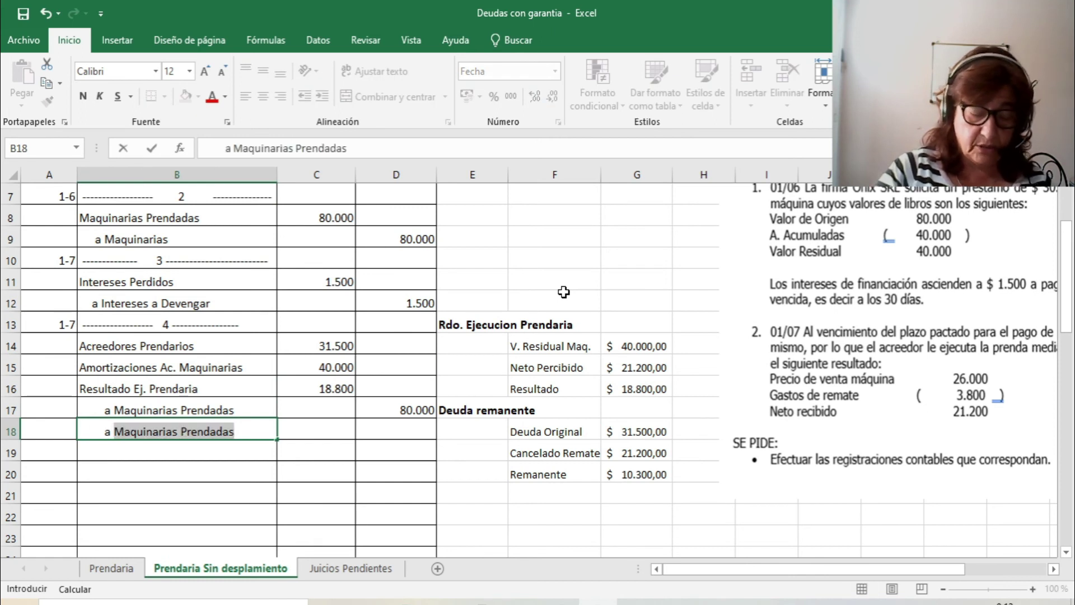
text(Acree)
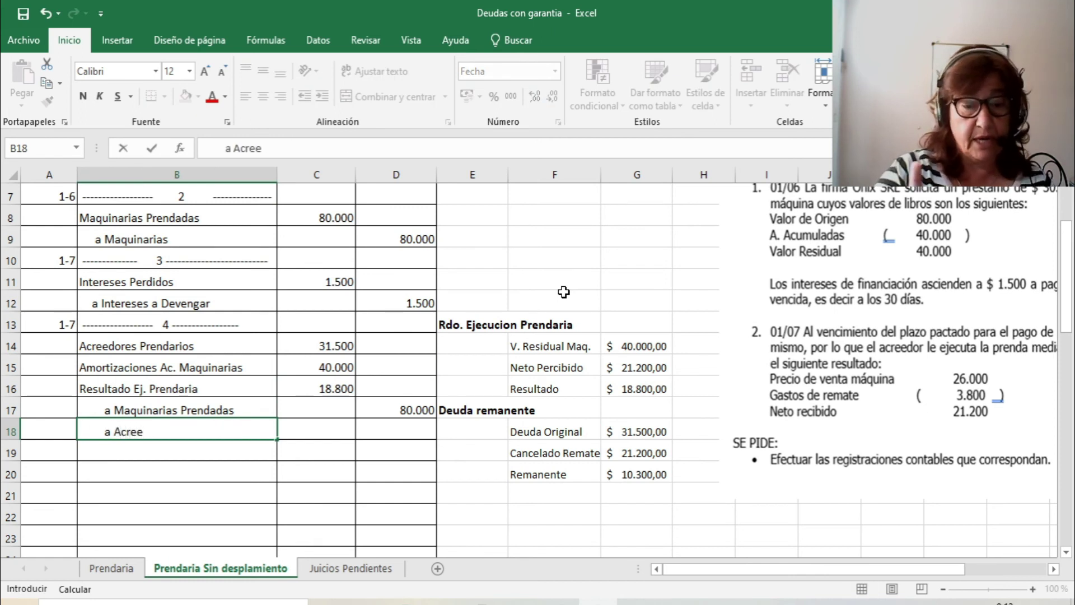
text(dores )
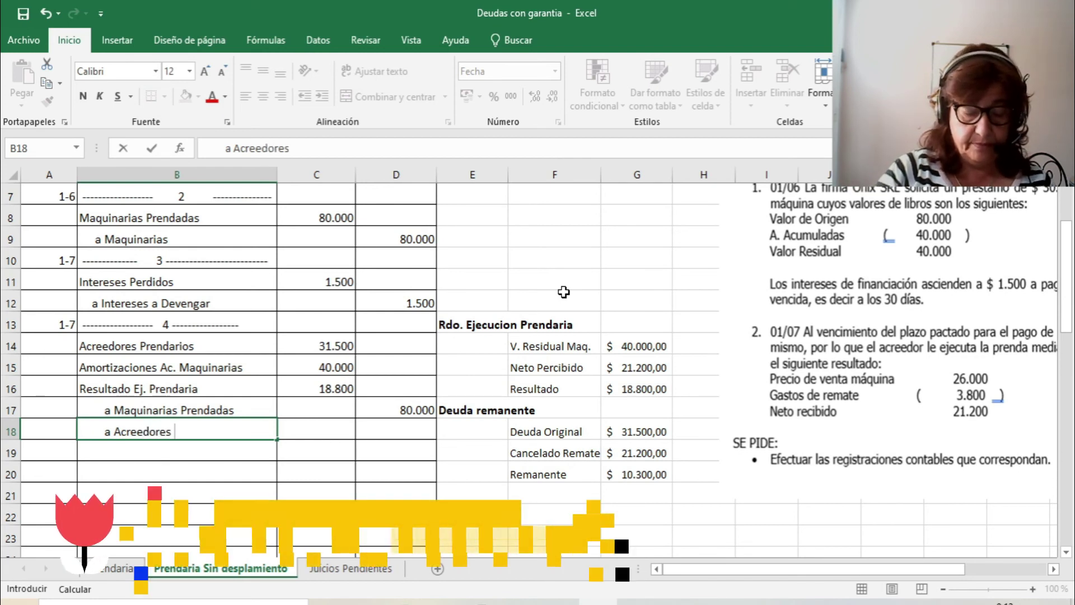
text(Varios)
key(Return)
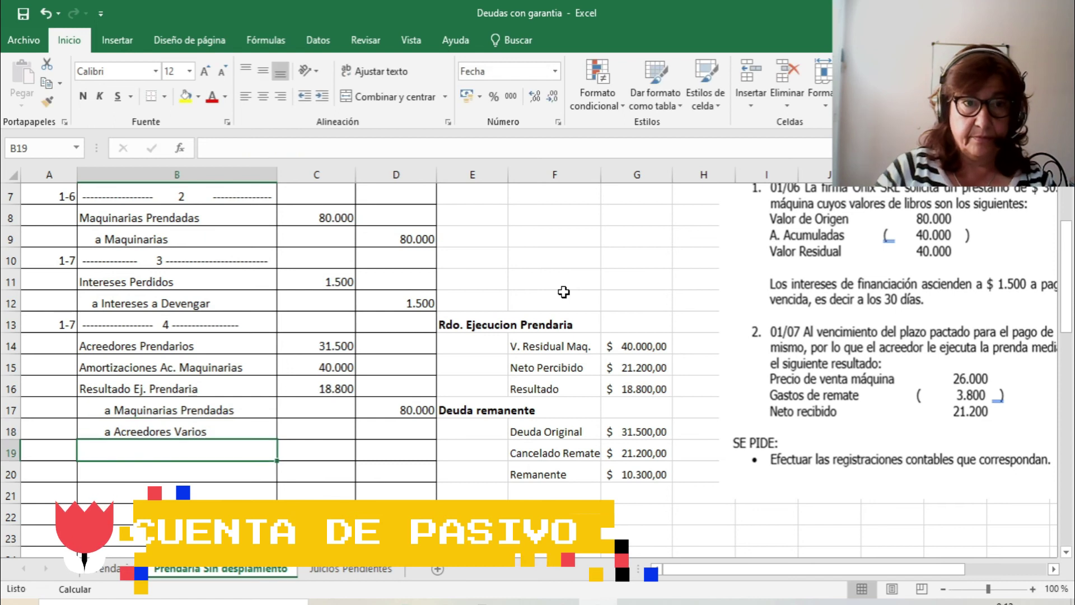
Enter 10.300 in the Haber column for Acreedores Varios in row 18
key(Up)
key(Right)
key(Right)
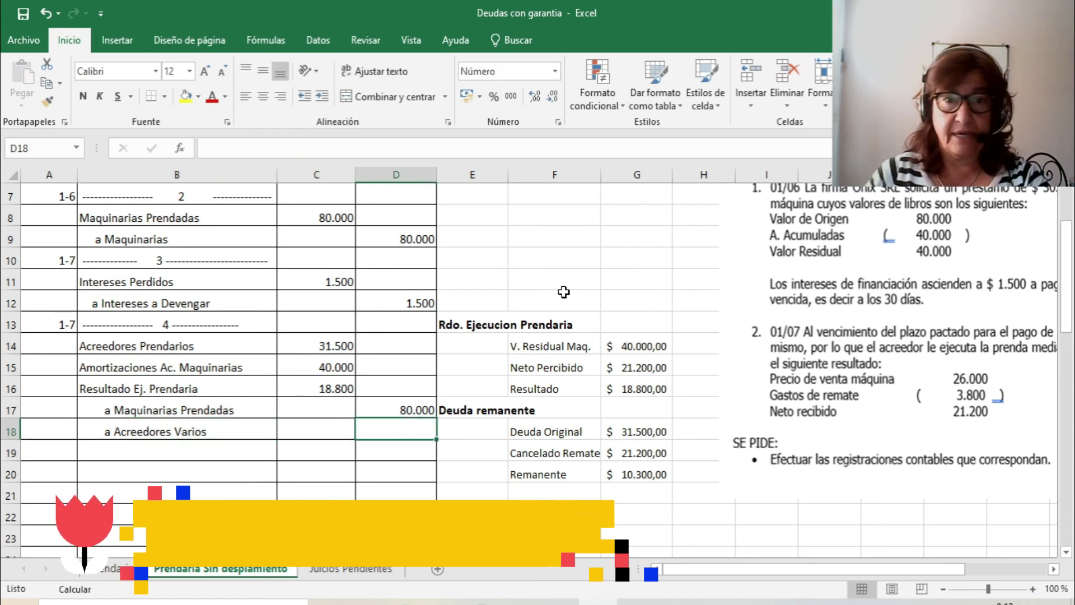
text(10.300)
key(Return)
Sum the Debe amounts C14:C18 in C19 and extend the formula to D19 to check that entry 4 balances
key(Left)
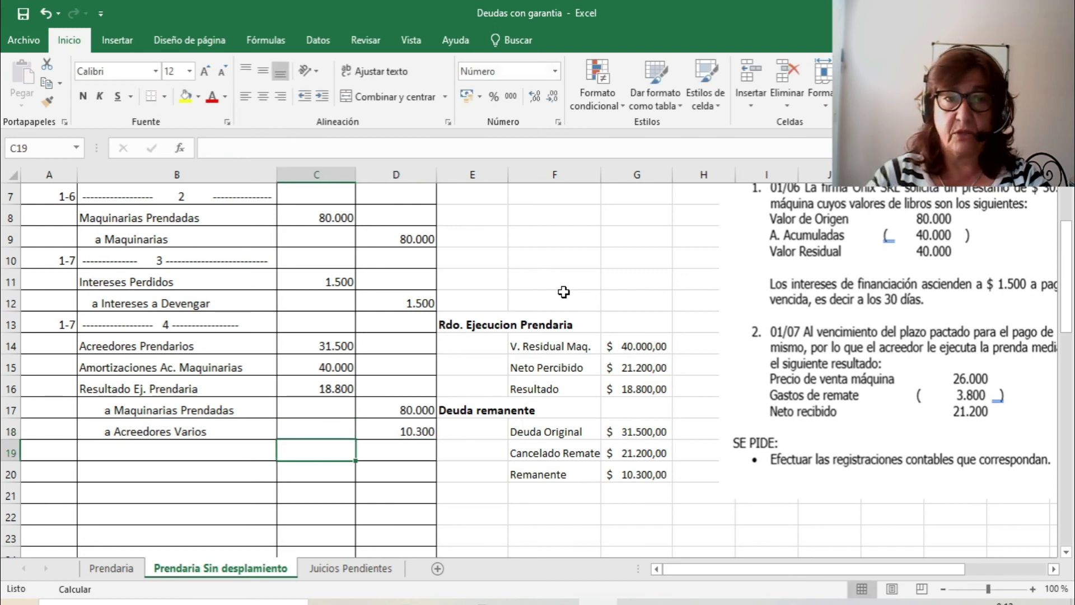
key(alt+equal)
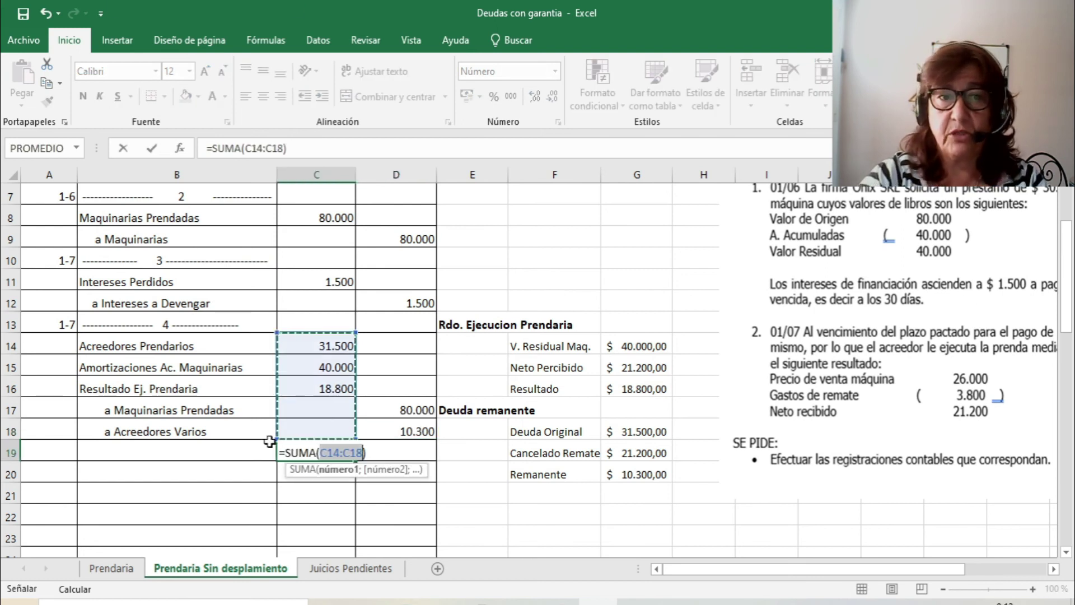
key(Return)
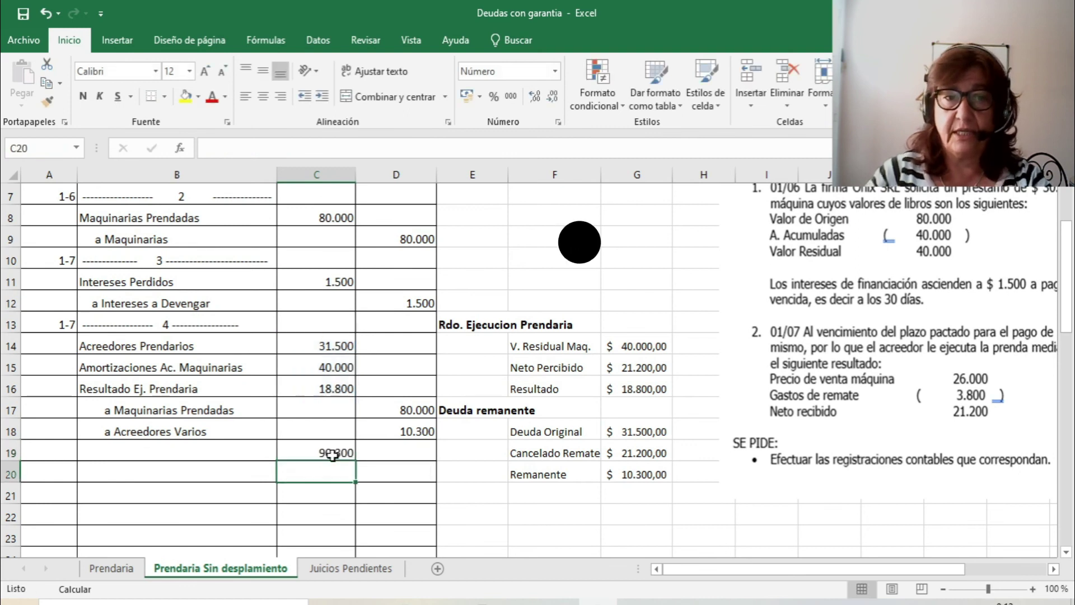
mouse_move(314, 451)
mouse_down()
mouse_move(305, 481)
mouse_move(415, 462)
mouse_up()
click(311, 453)
click(372, 501)
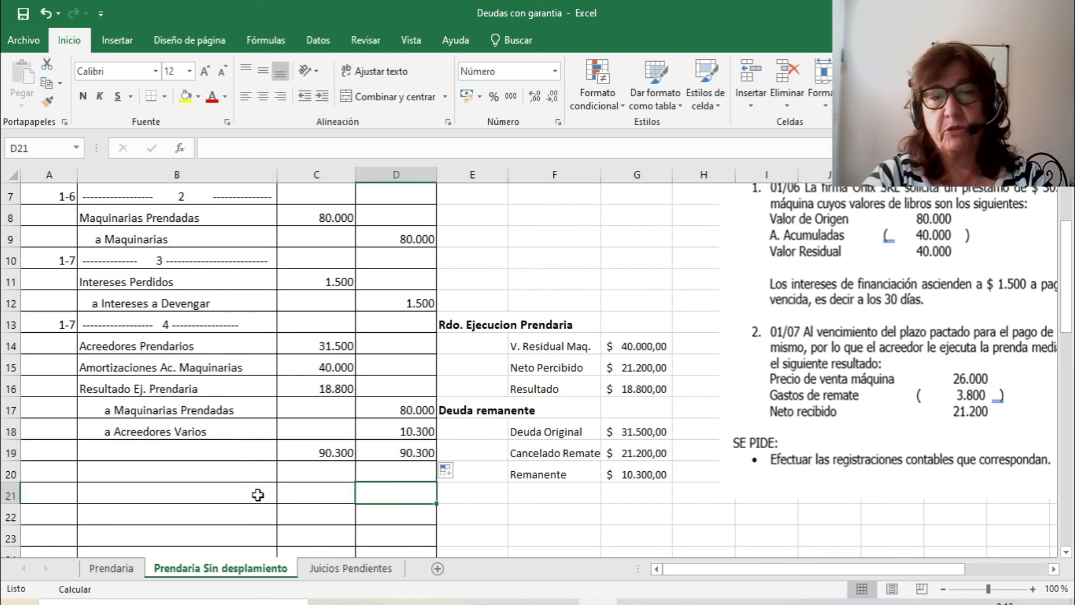
Remove the check totals from C19 and D19
click(324, 451)
key(Right)
key(F2)
key(Escape)
key(ctrl+z)
Enter a dashed separator line without a number in B19 below entry 4
key(Left)
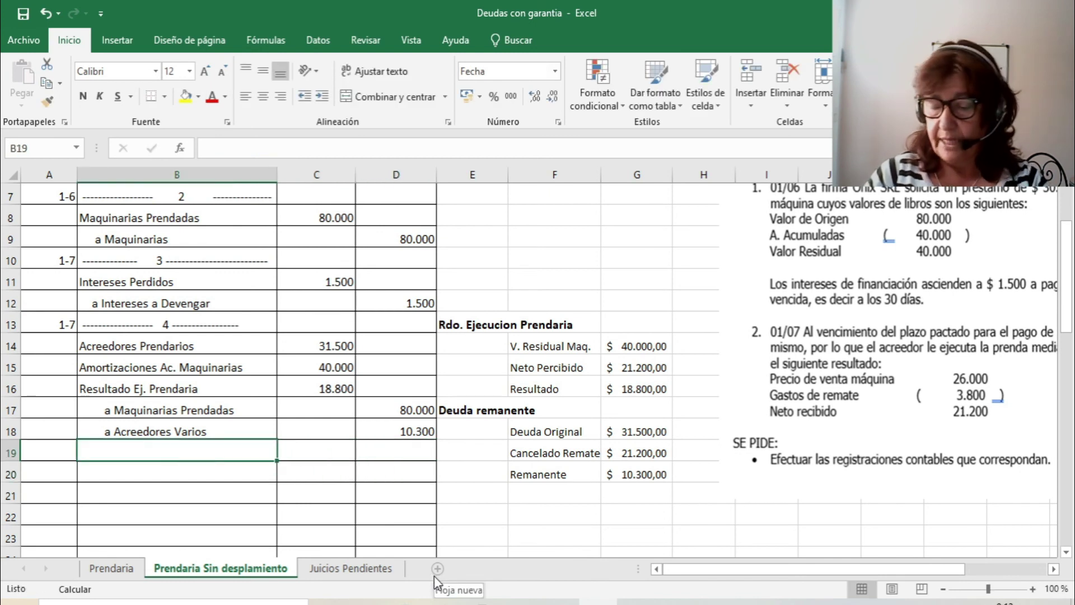
text(--------------------)
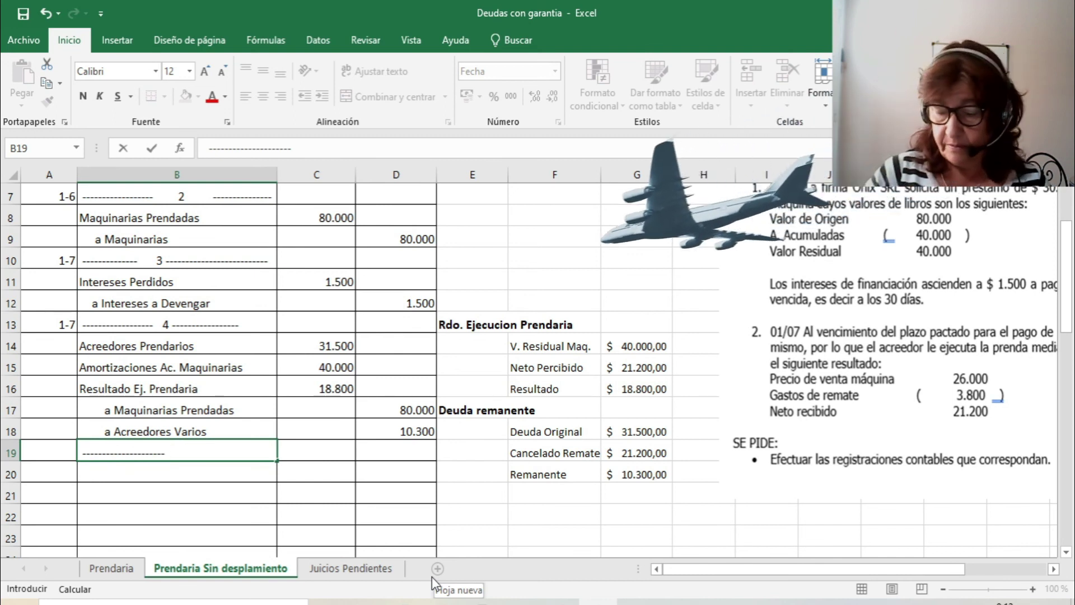
text(--------------------)
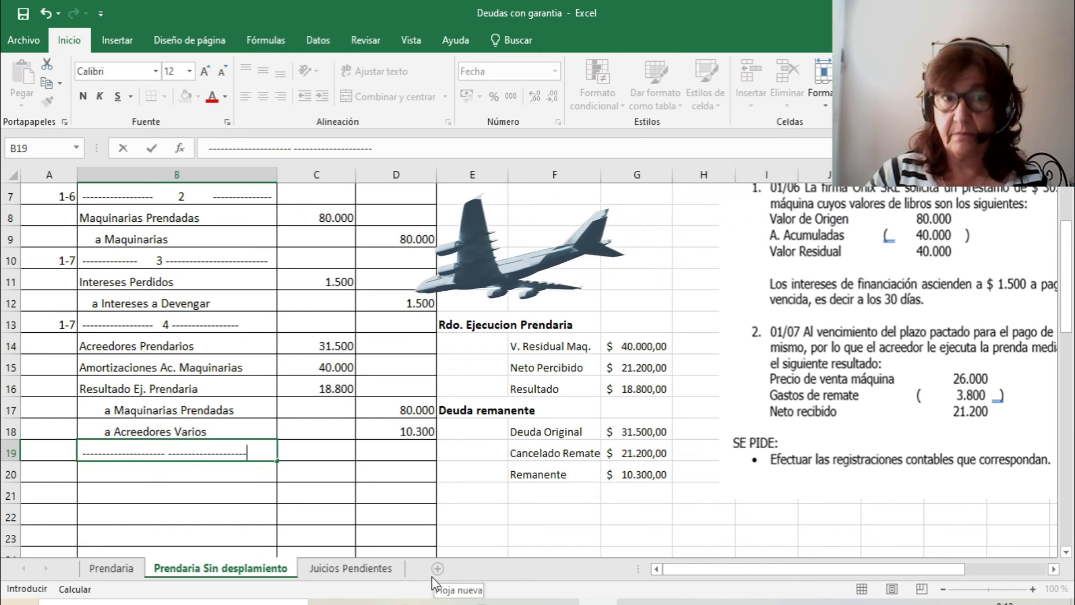